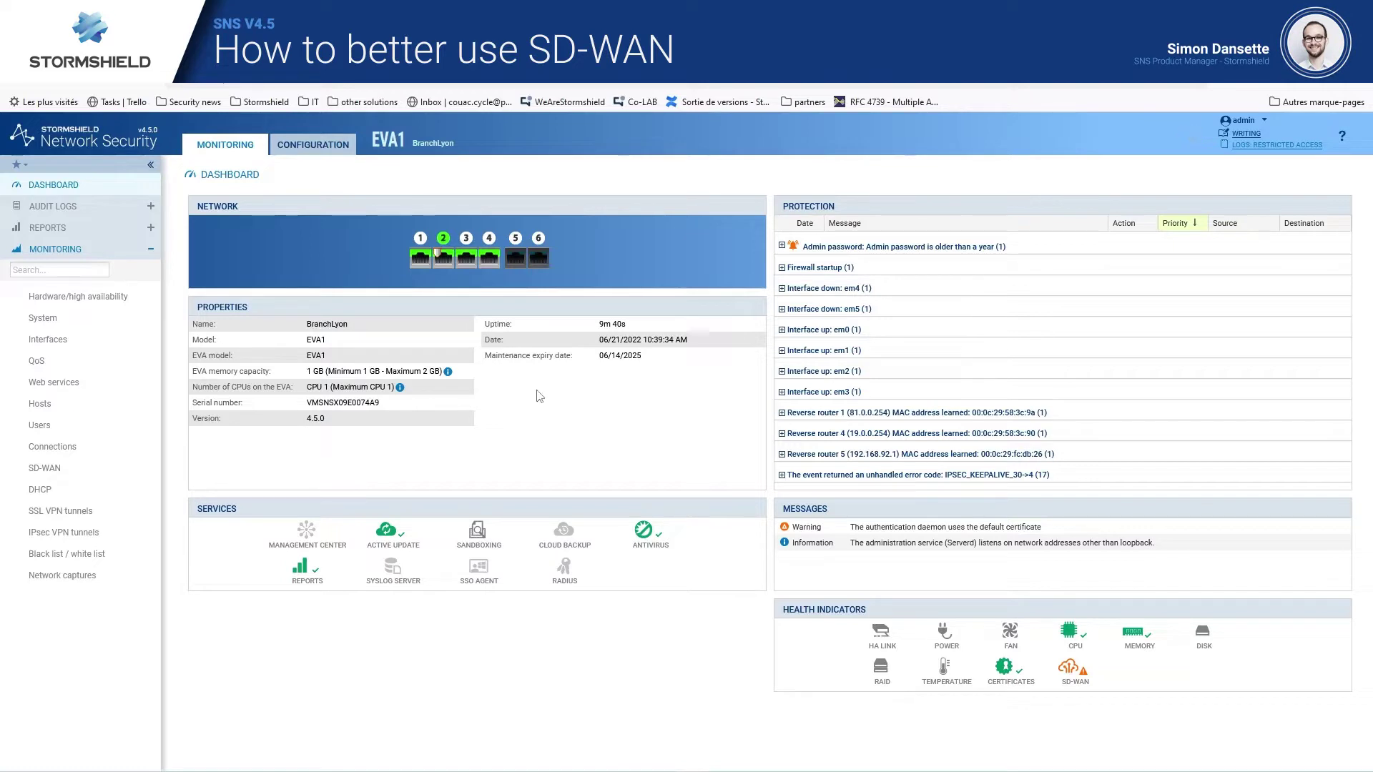
Open the firewall's network interface configuration and inspect the Internet_1, Internet_2 and mpls_branchlyon interfaces.
{"action": "left_click", "coordinate": [330, 153]}
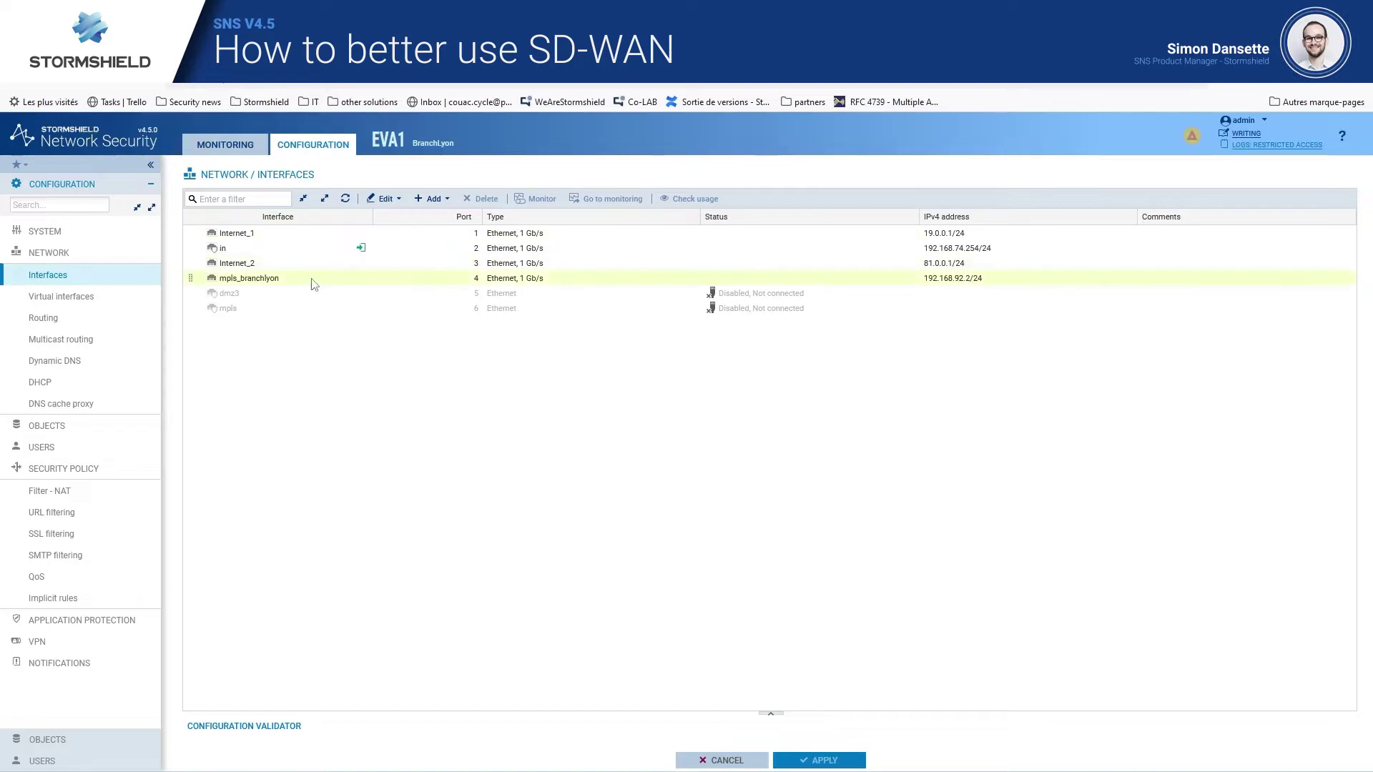
{"action": "mouse_move", "coordinate": [280, 286]}
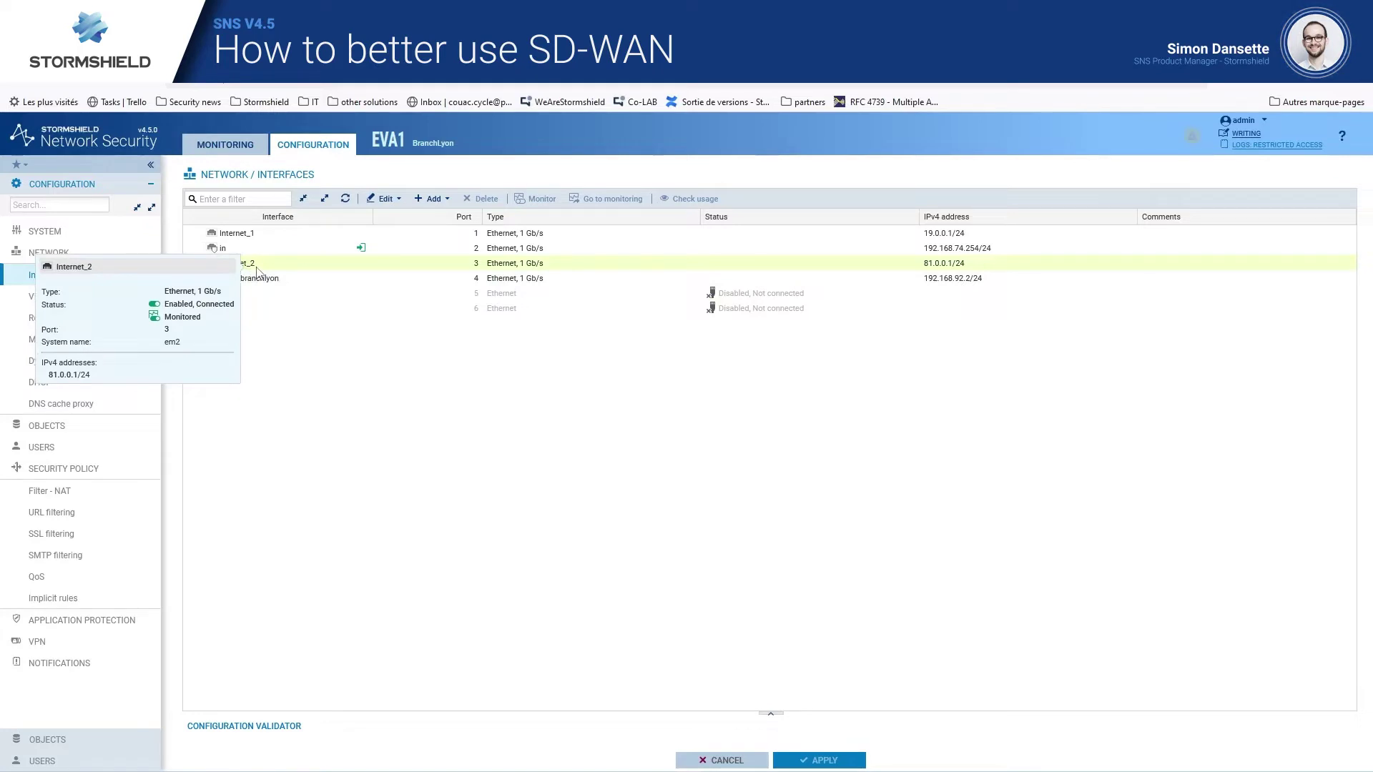
{"action": "mouse_move", "coordinate": [238, 238]}
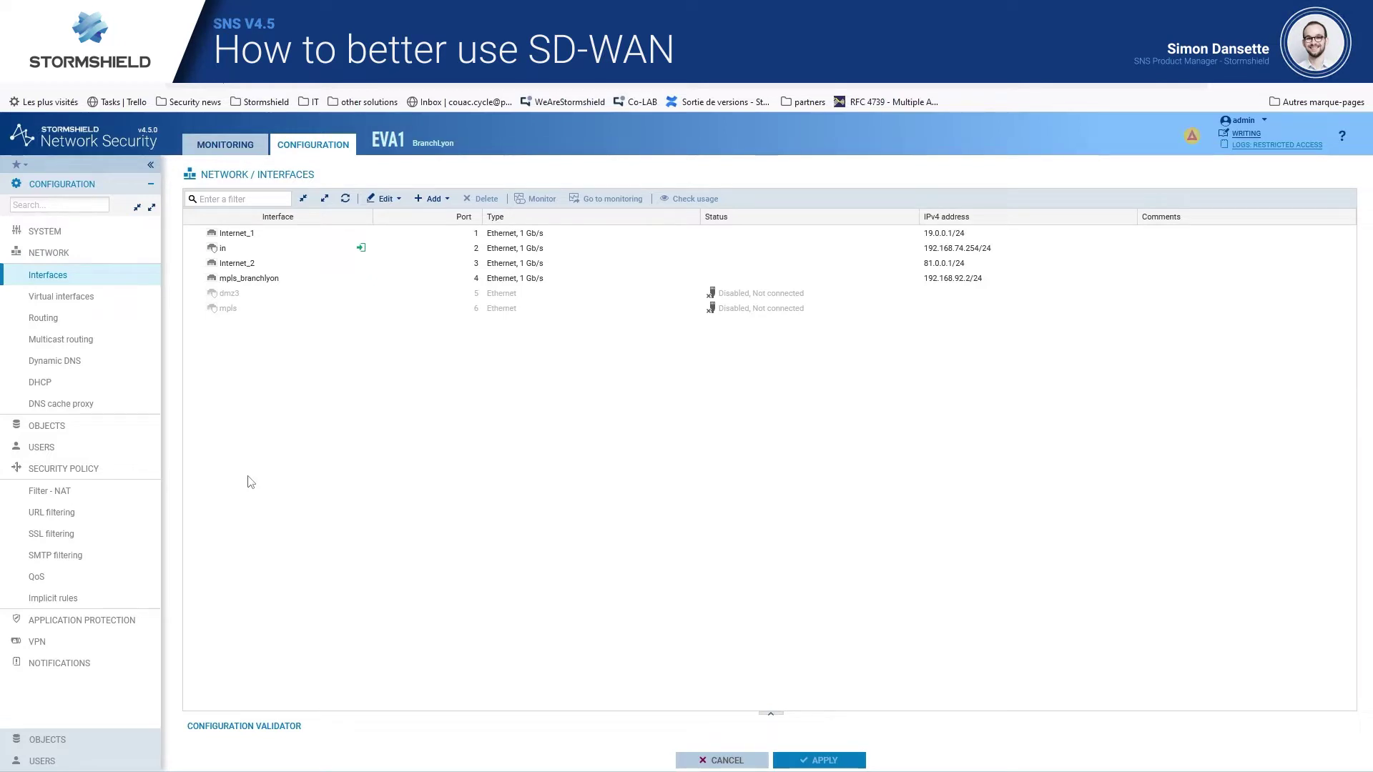
Open the IPsec VPN encryption policy and examine the site-to-site tunnels, starting with the Firewall_TunWAN1 tunnel.
{"action": "left_click", "coordinate": [78, 639]}
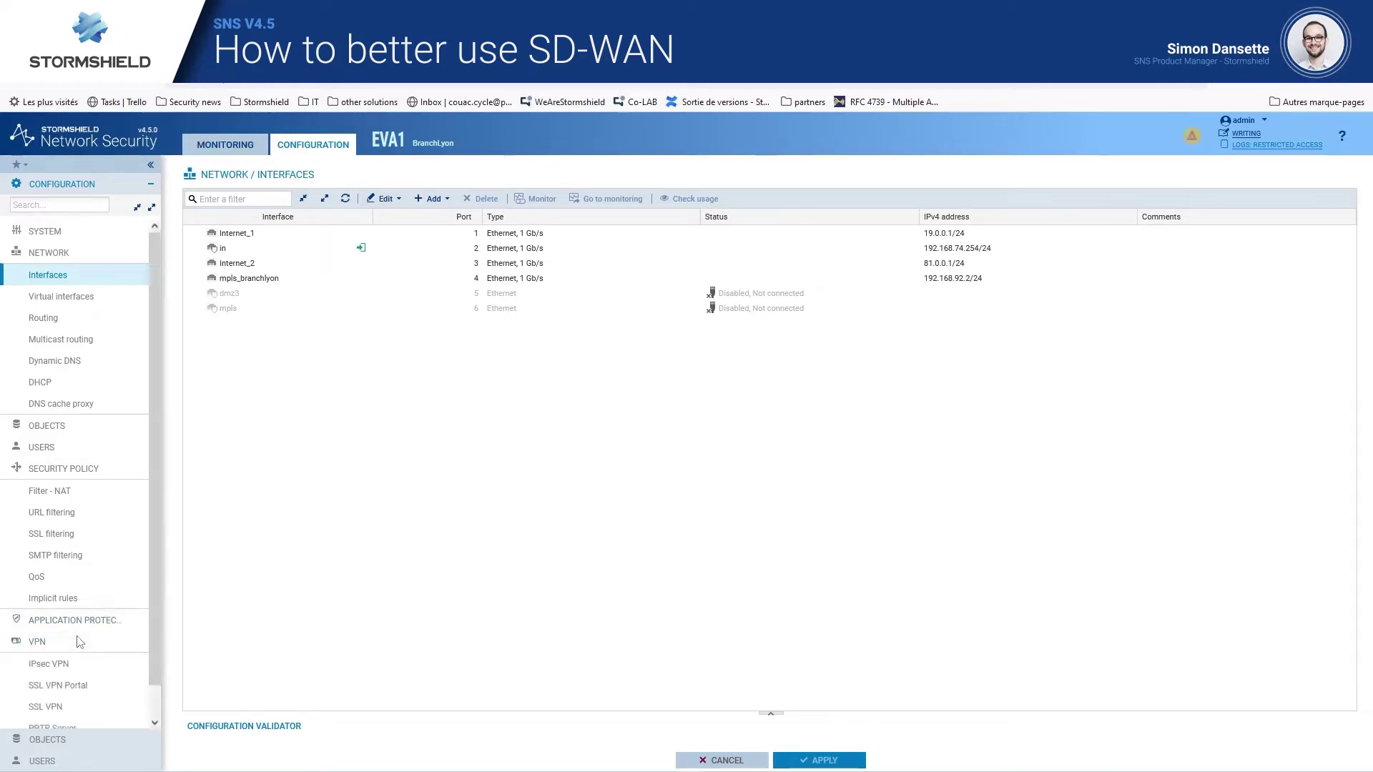
{"action": "left_click", "coordinate": [62, 668]}
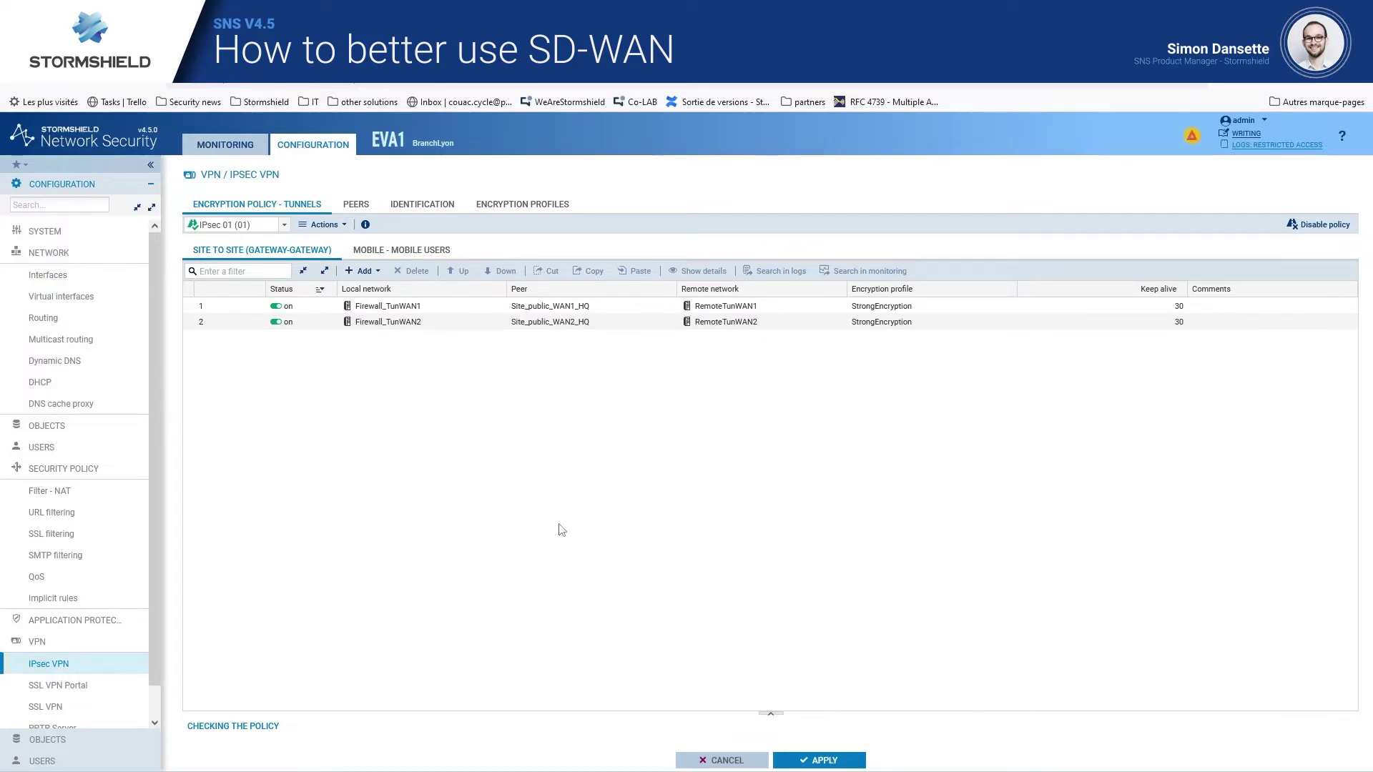
{"action": "left_click", "coordinate": [443, 311]}
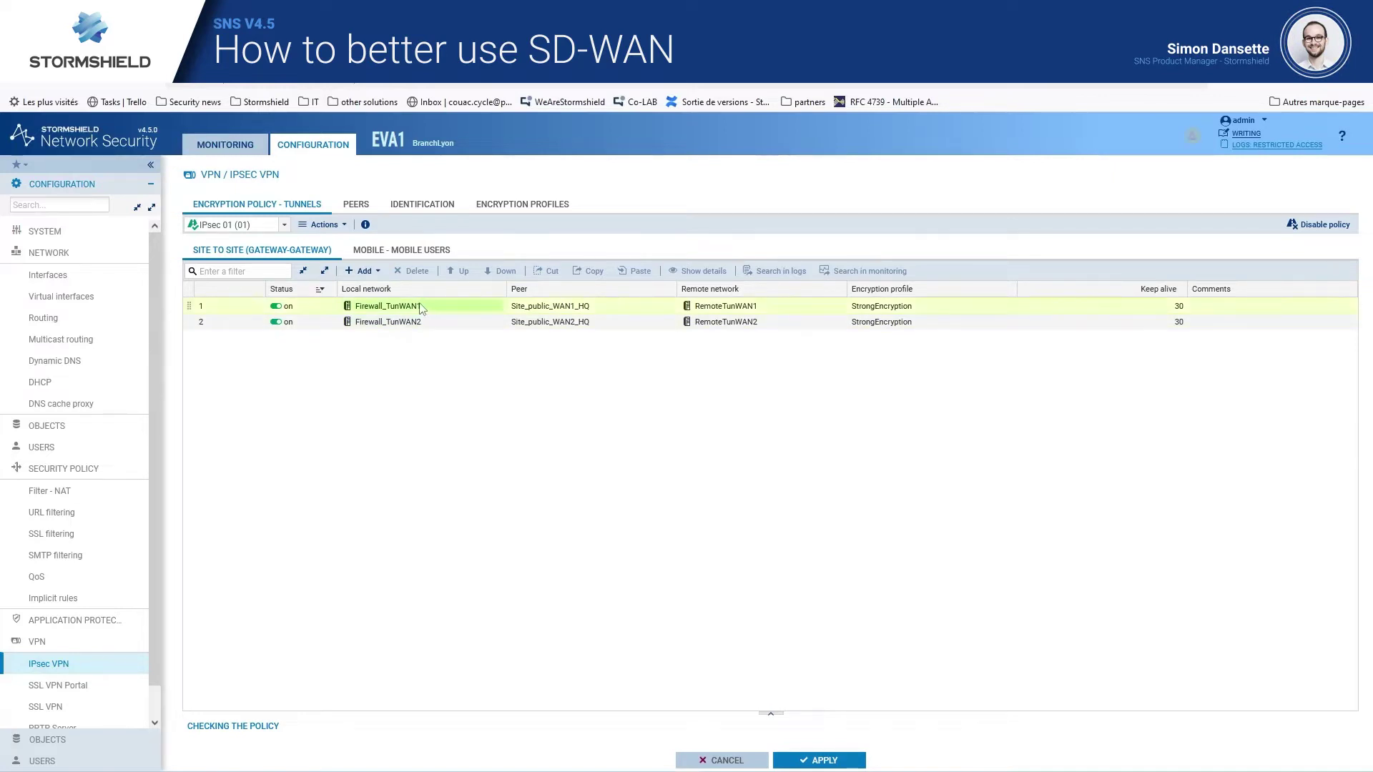
Review the IPsec virtual interfaces, and check the gateway details of the HQ_LAN static route in the routing configuration.
{"action": "left_click", "coordinate": [100, 304]}
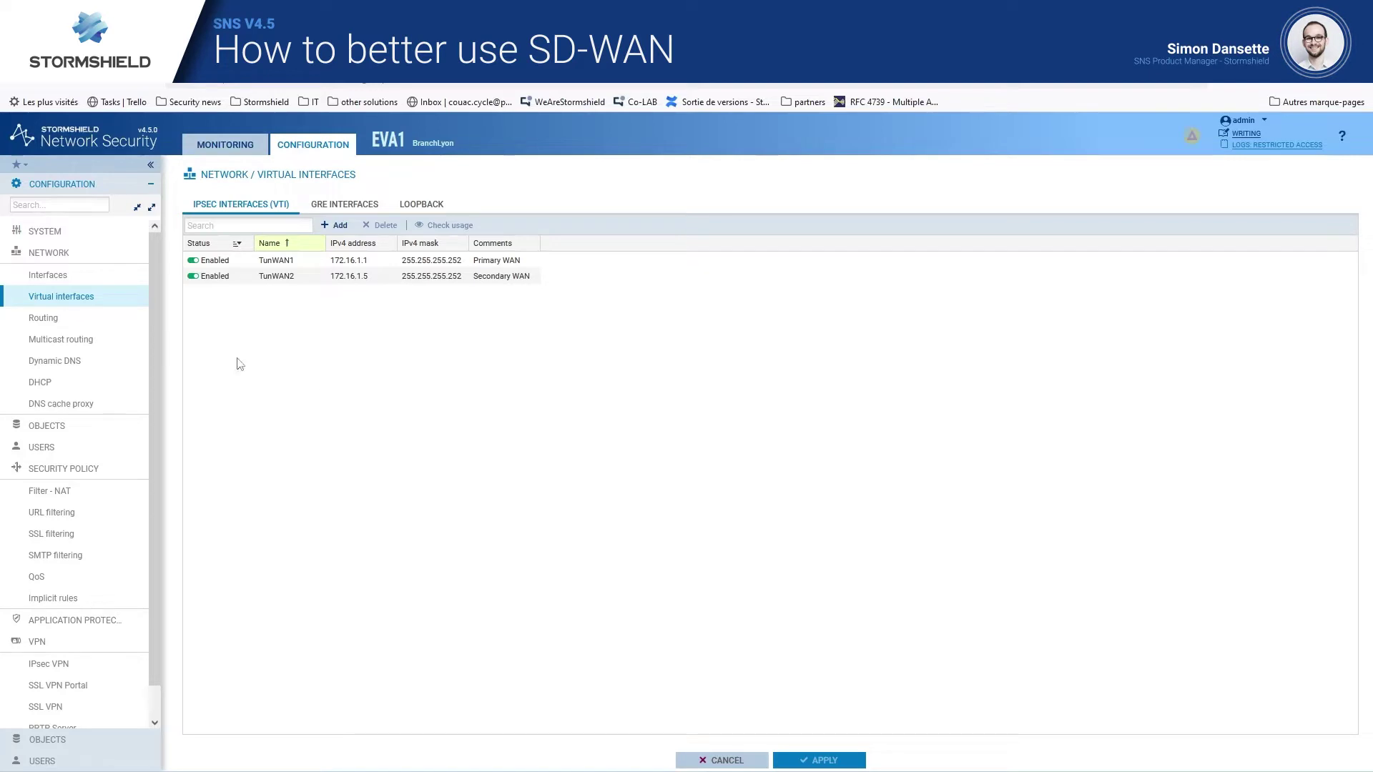
{"action": "left_click", "coordinate": [51, 320]}
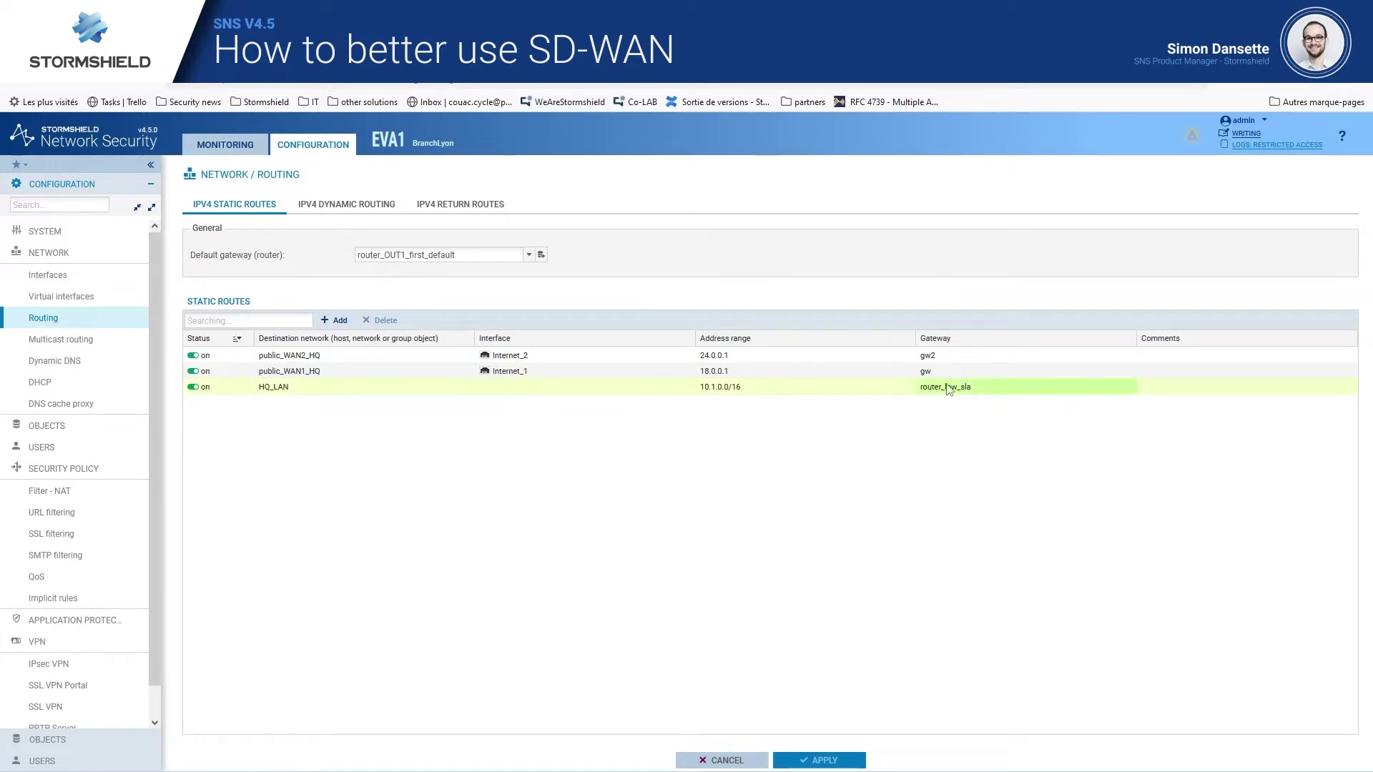
{"action": "mouse_move", "coordinate": [944, 390]}
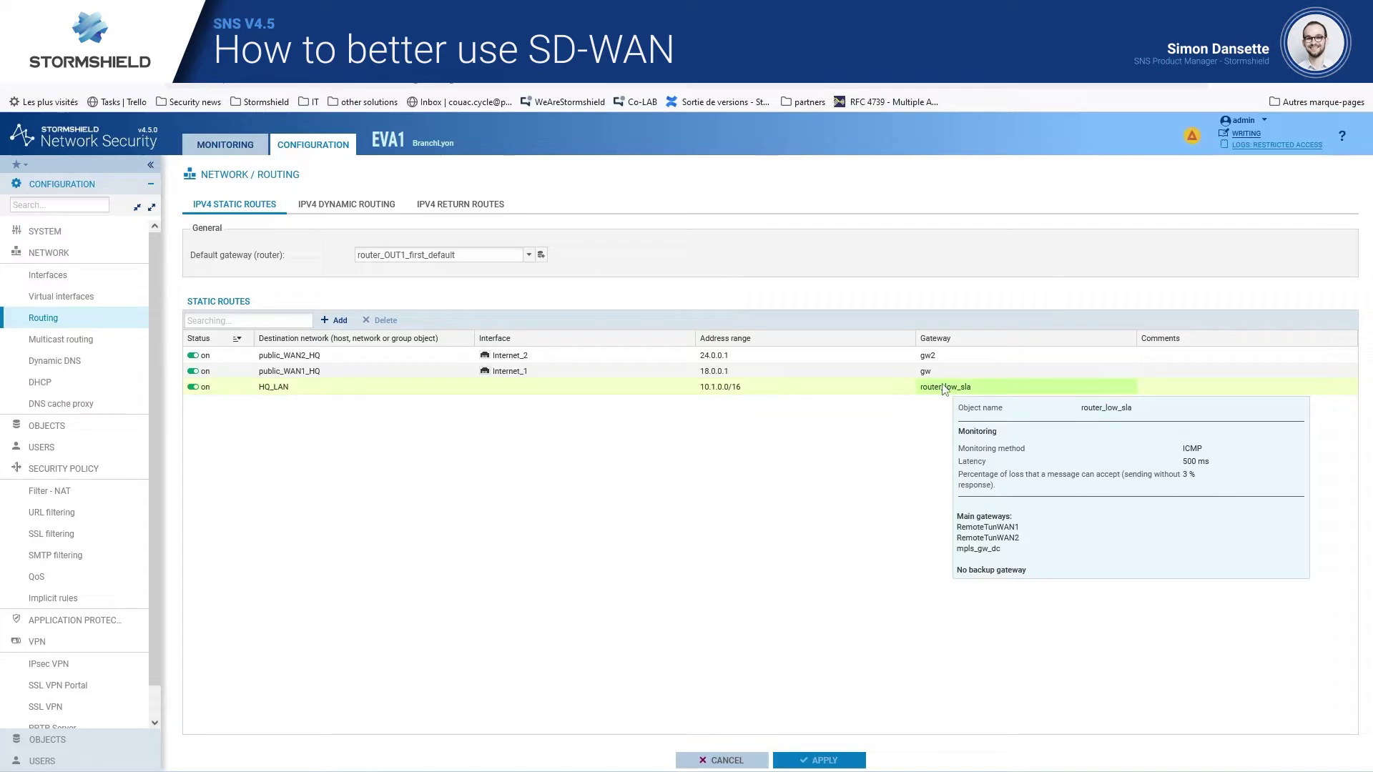
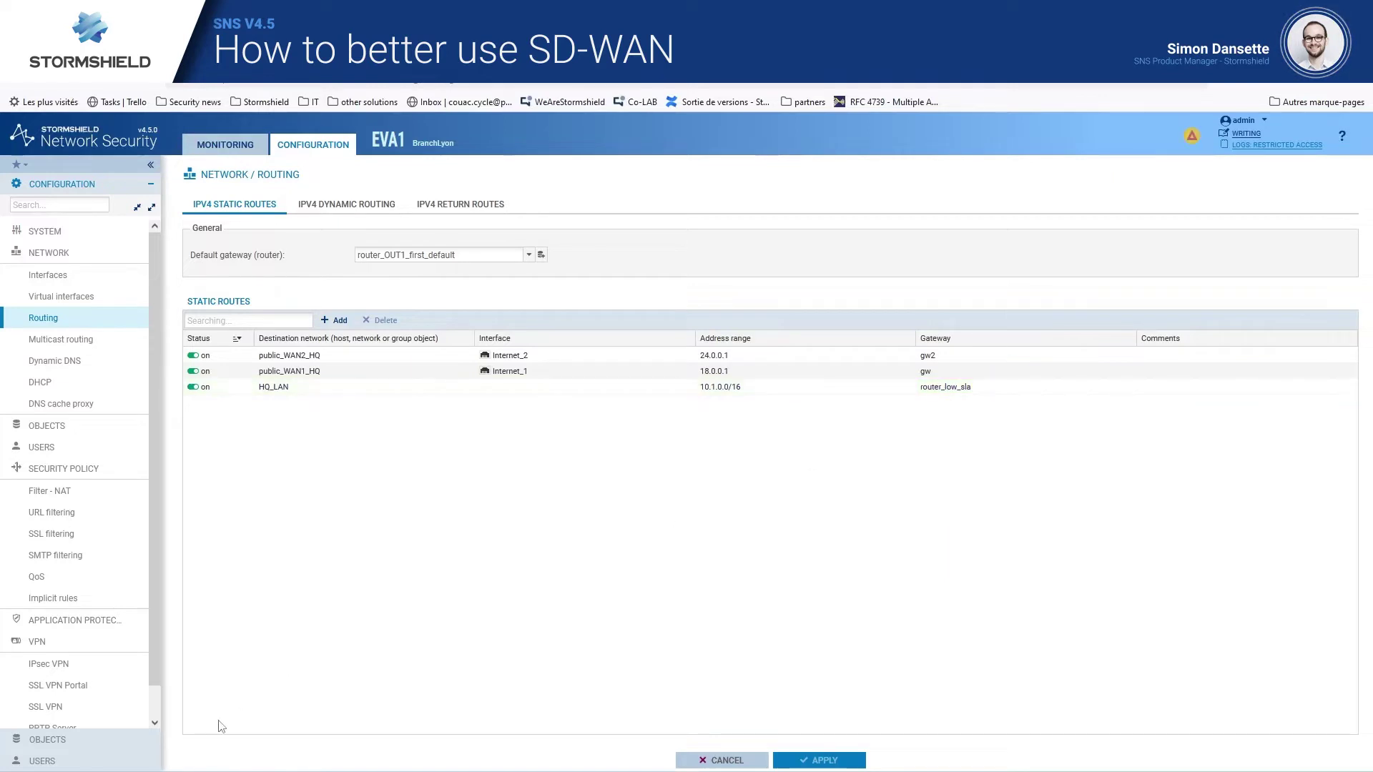
Search the object database for "router" and open the router_low_sla router object.
{"action": "left_click", "coordinate": [99, 747]}
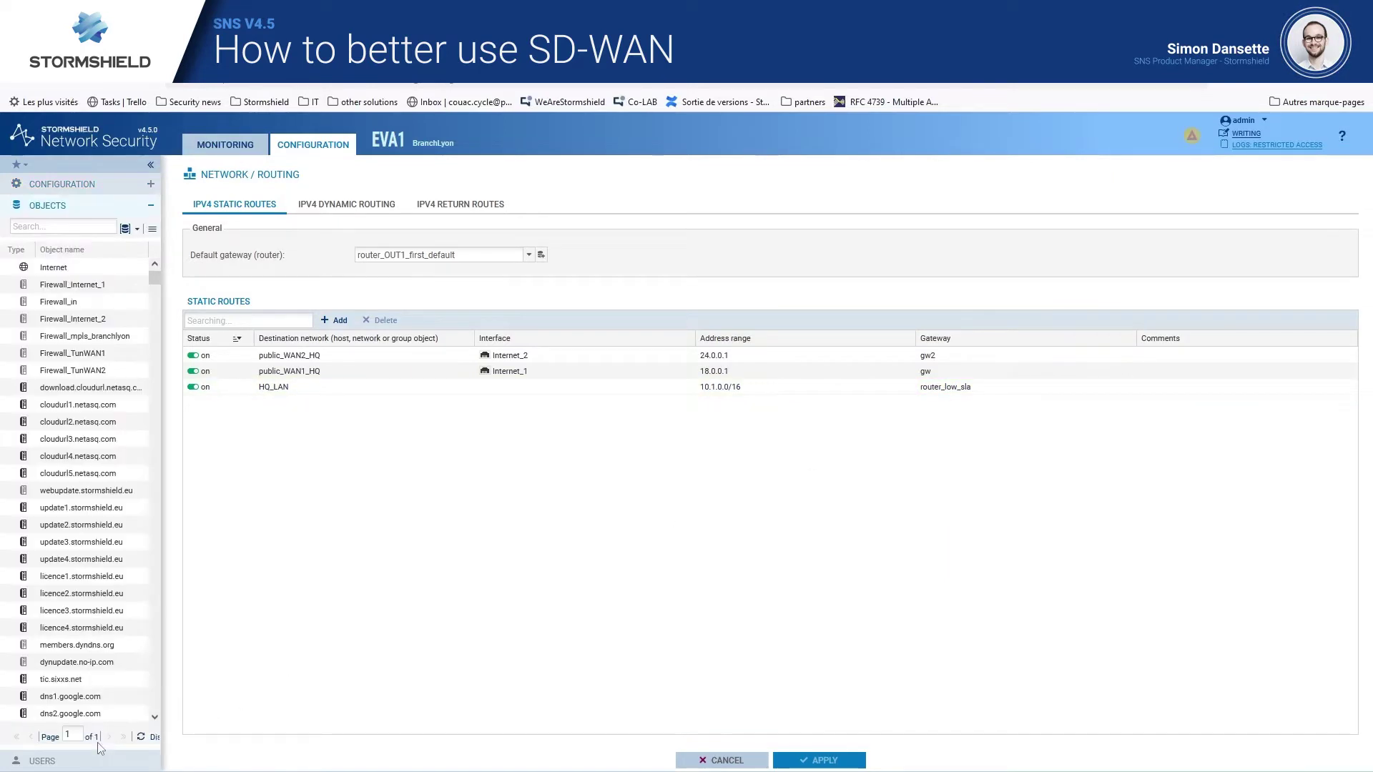
{"action": "left_click", "coordinate": [66, 227]}
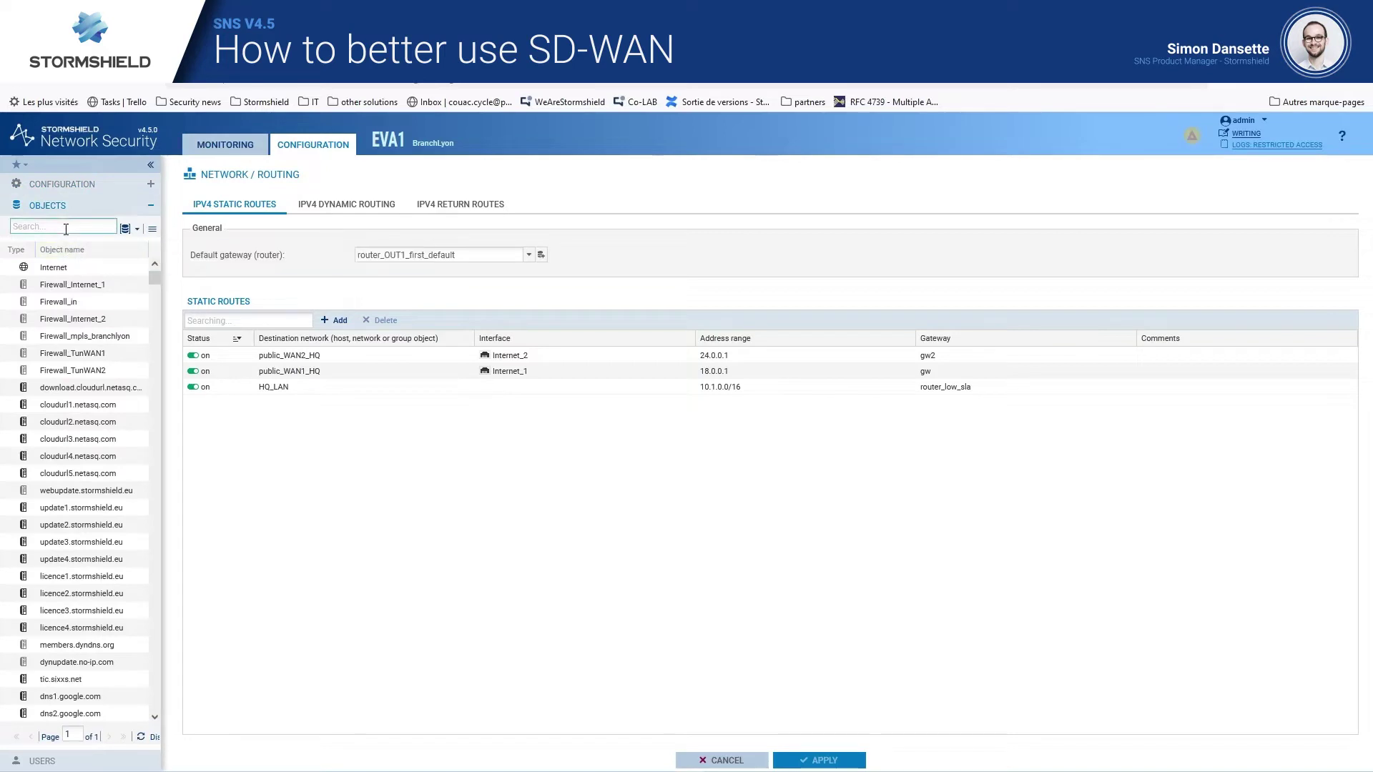
{"action": "type", "text": "router"}
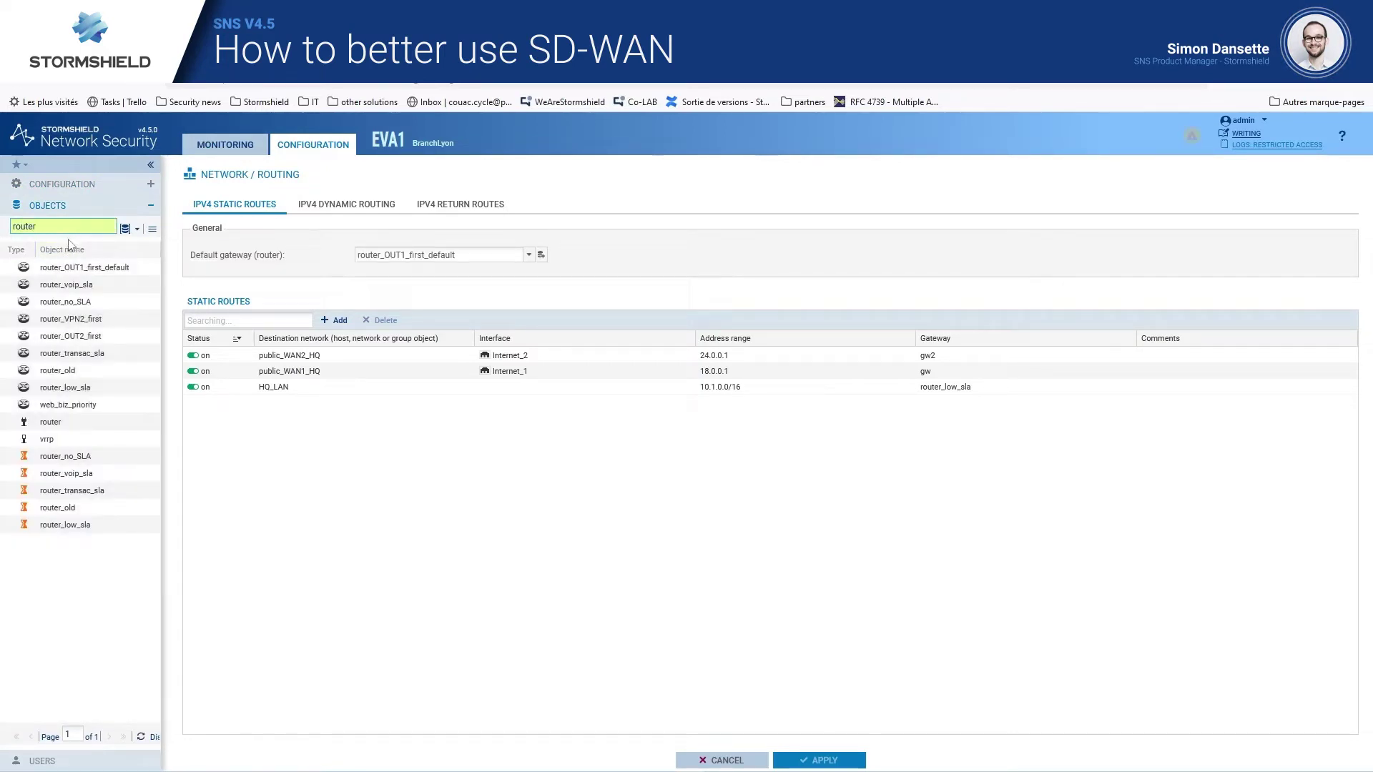
{"action": "double_click", "coordinate": [92, 388]}
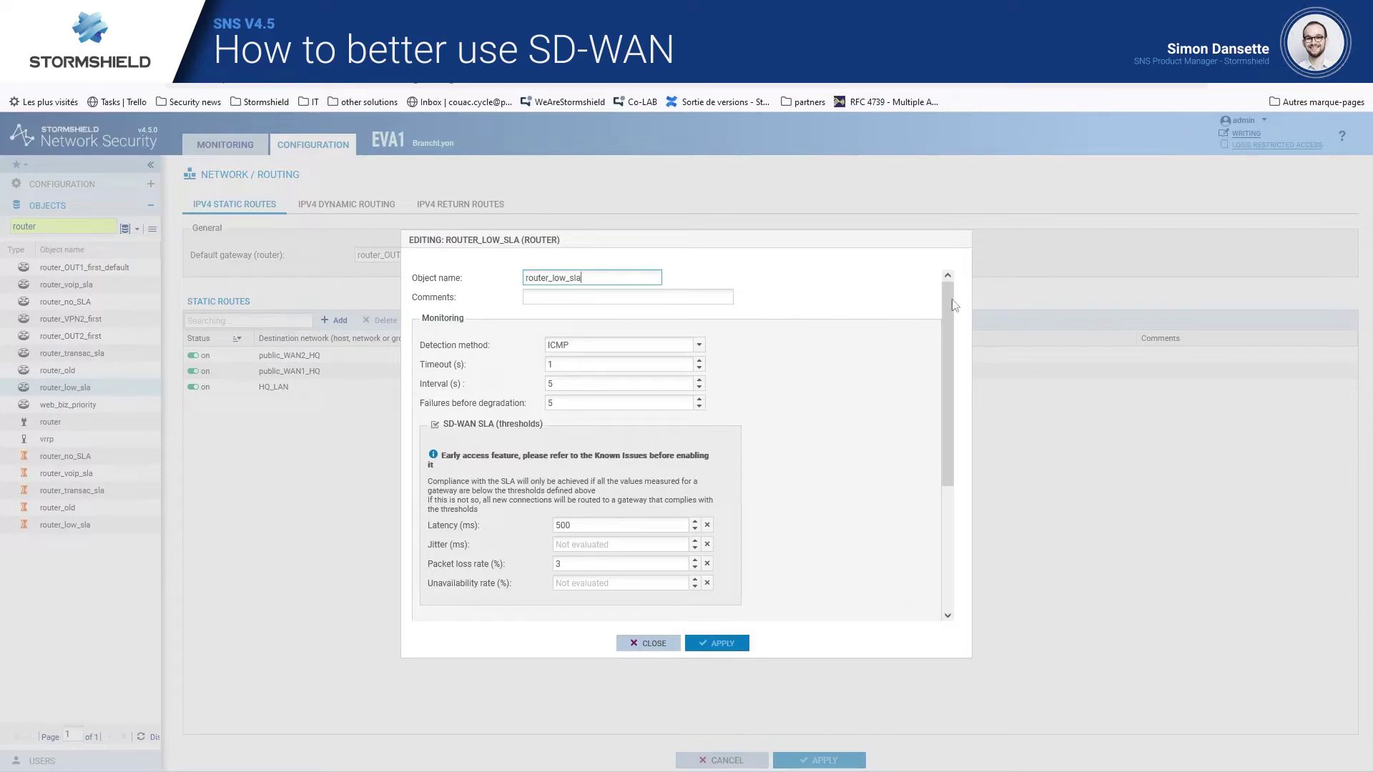
Examine the used gateways, their weights and the SD-WAN SLA thresholds of router_low_sla, and close the object without applying changes.
{"action": "left_click_drag", "start_coordinate": [945, 300], "coordinate": [954, 397]}
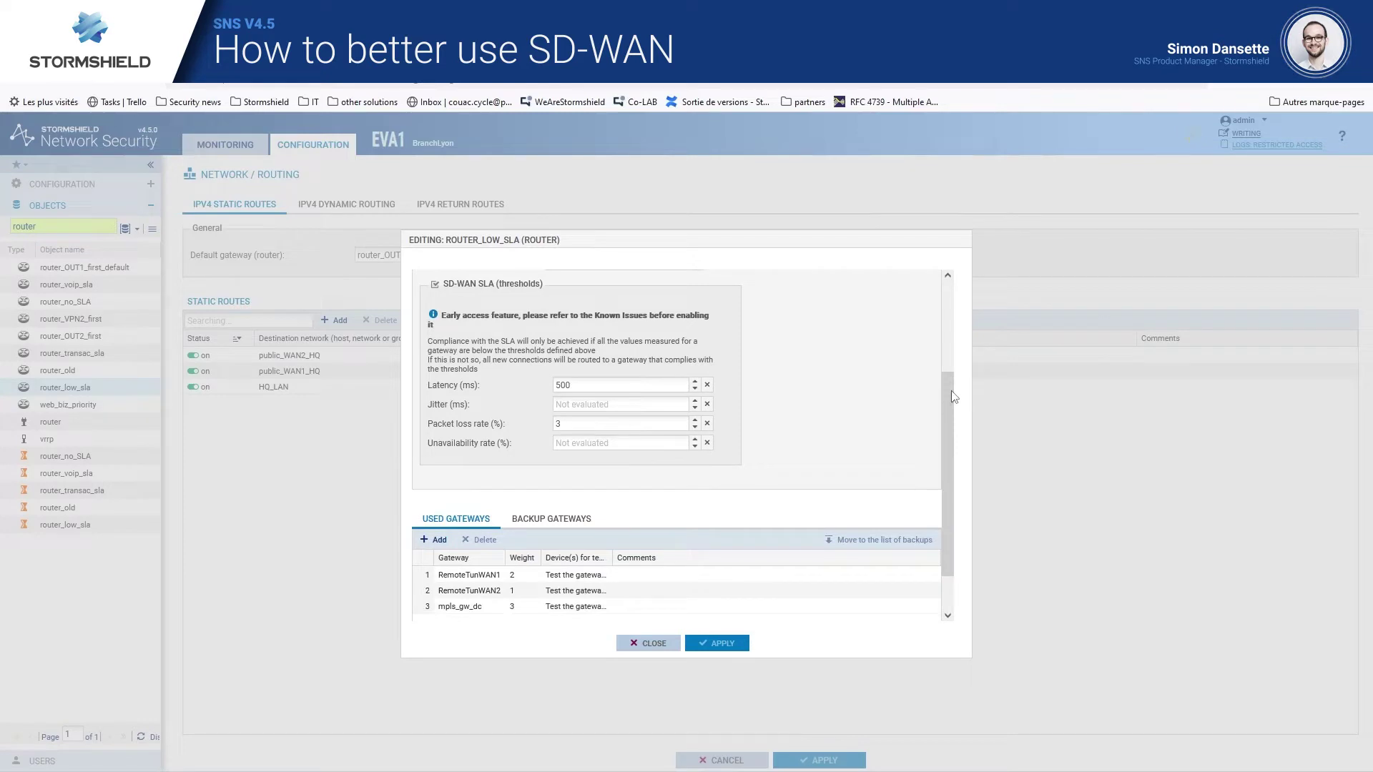
{"action": "left_click_drag", "start_coordinate": [953, 397], "coordinate": [955, 434]}
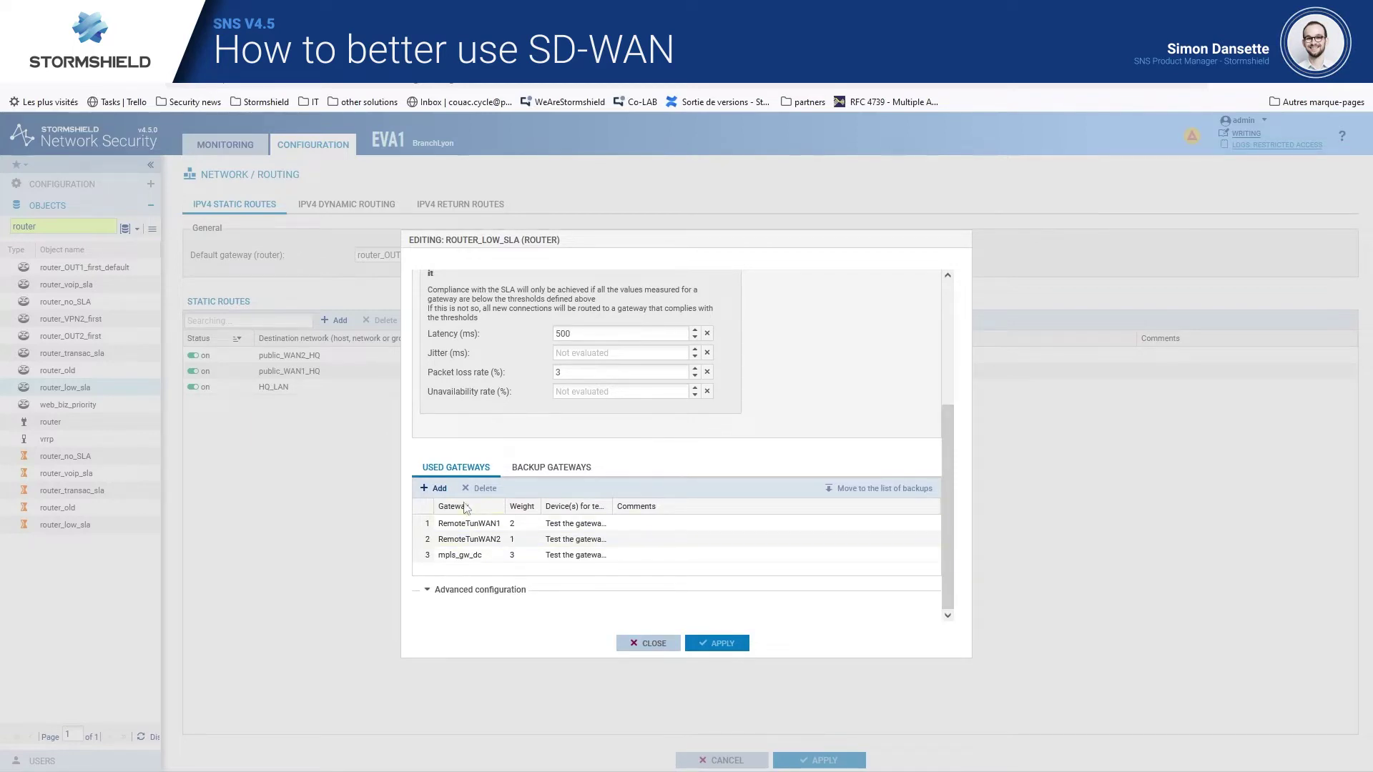
{"action": "mouse_move", "coordinate": [478, 526]}
{"action": "left_click", "coordinate": [511, 549]}
{"action": "type", "text": "3"}
{"action": "key", "text": "Return"}
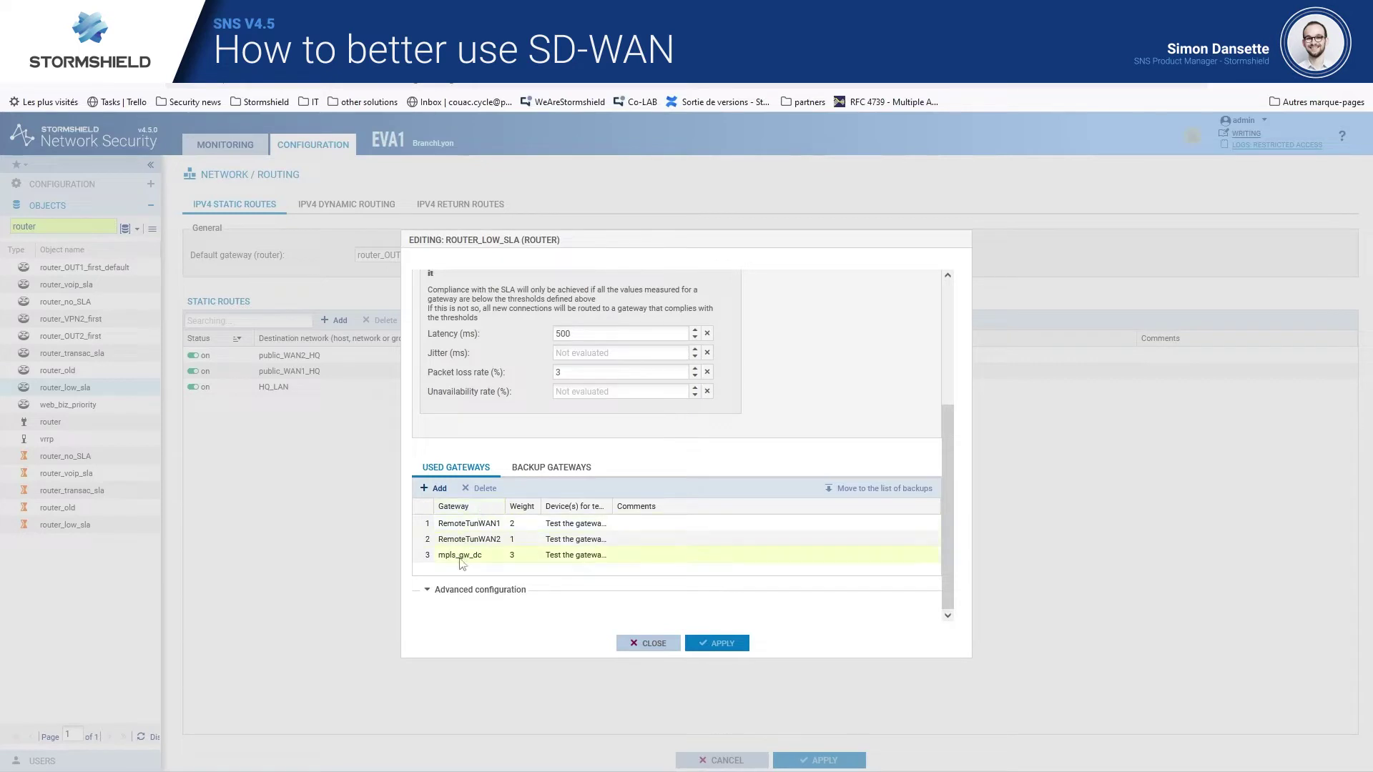
{"action": "mouse_move", "coordinate": [477, 546]}
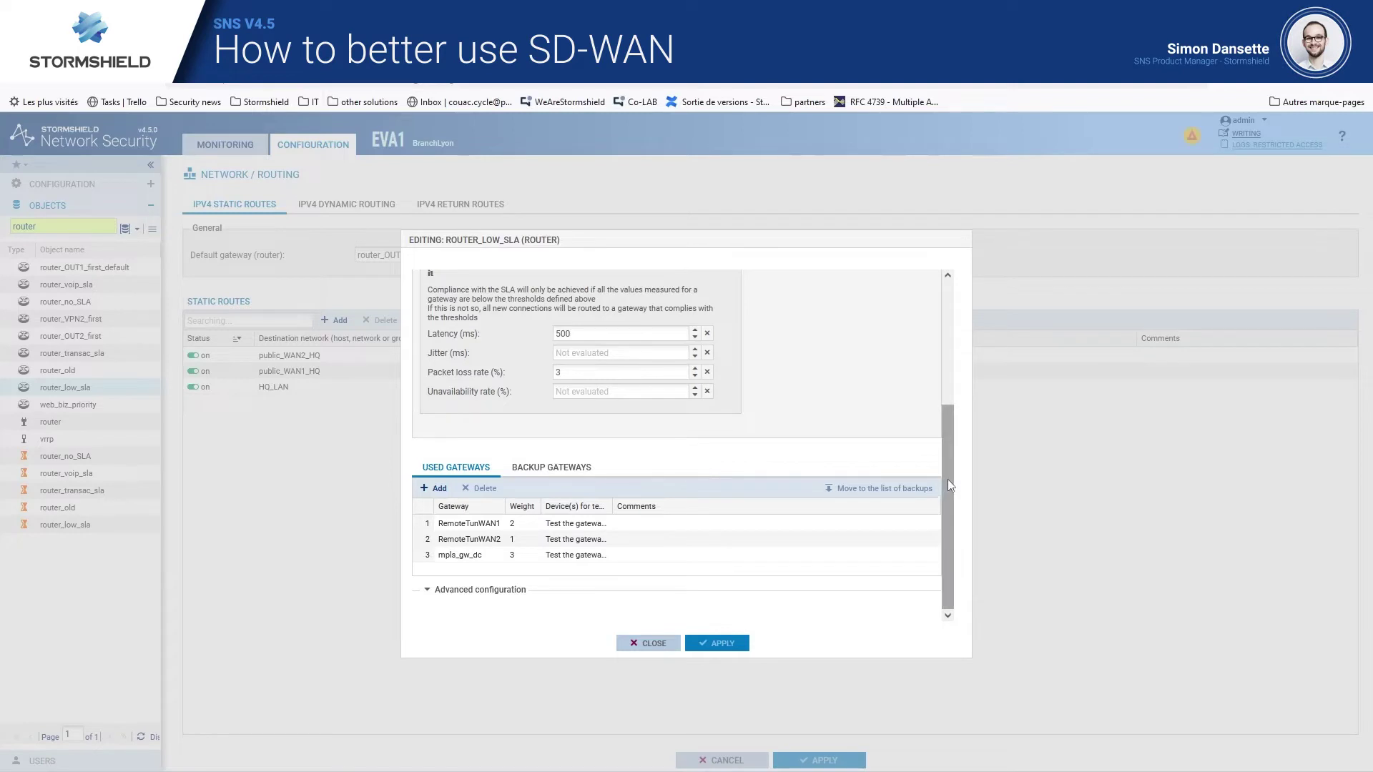
{"action": "left_click_drag", "start_coordinate": [946, 479], "coordinate": [947, 433]}
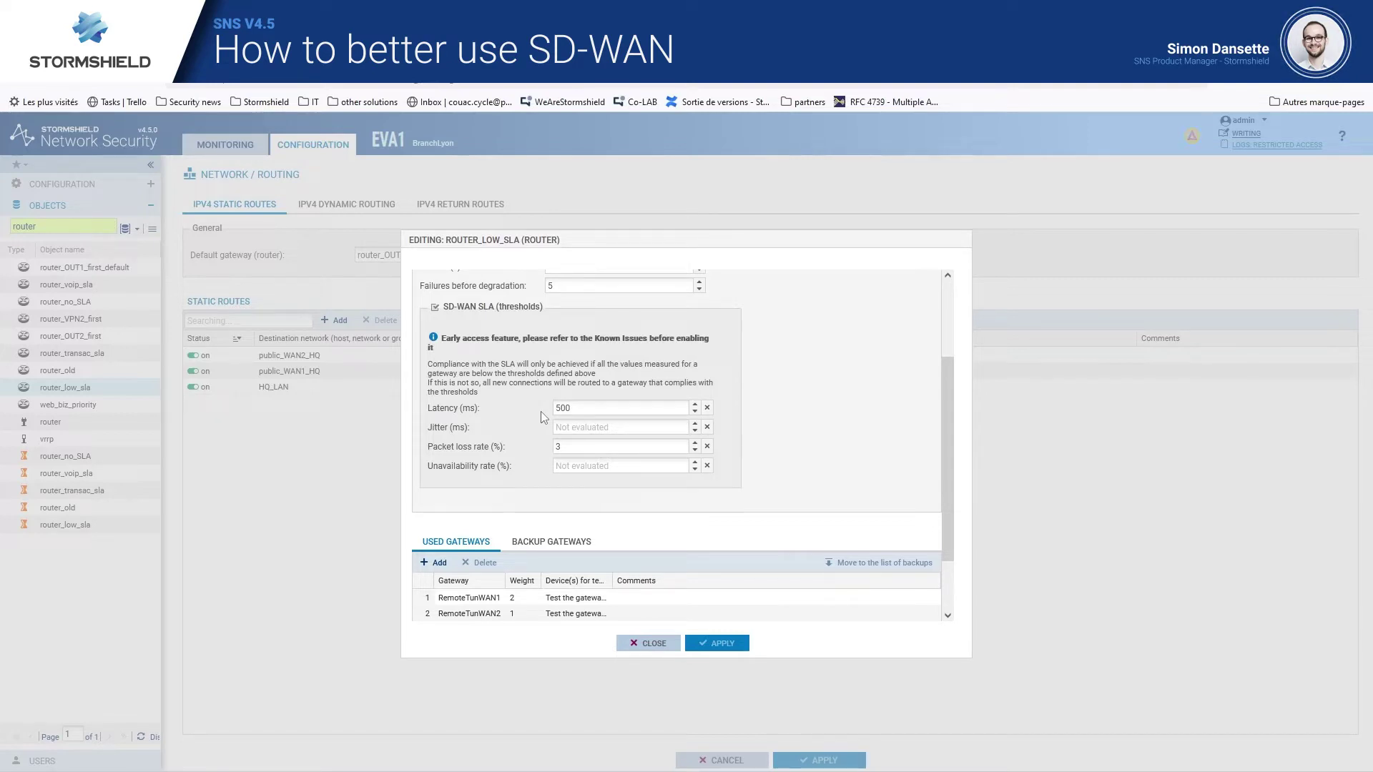
{"action": "left_click", "coordinate": [643, 647]}
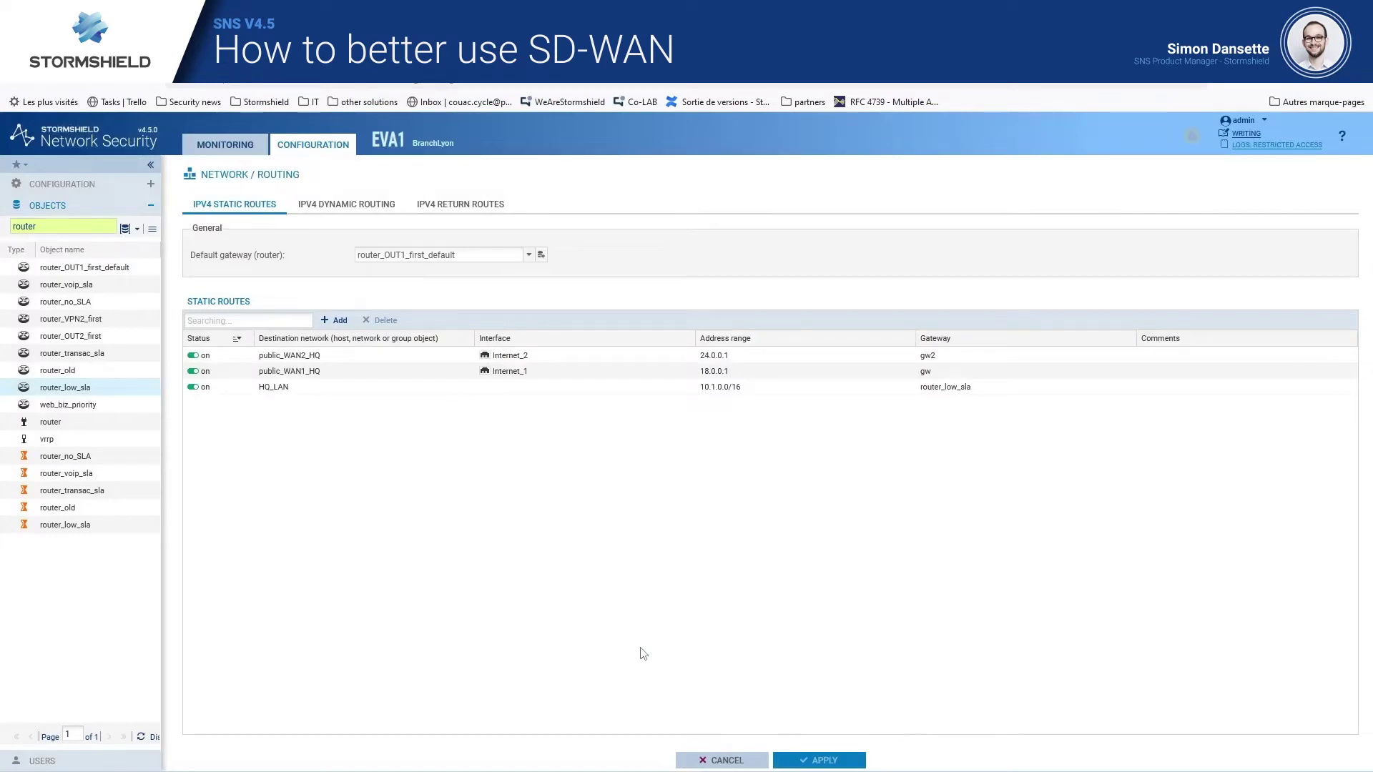
Open the Filter - NAT security policy and review the destination of the VoIP rule in the Users to HQ section.
{"action": "left_click", "coordinate": [64, 187]}
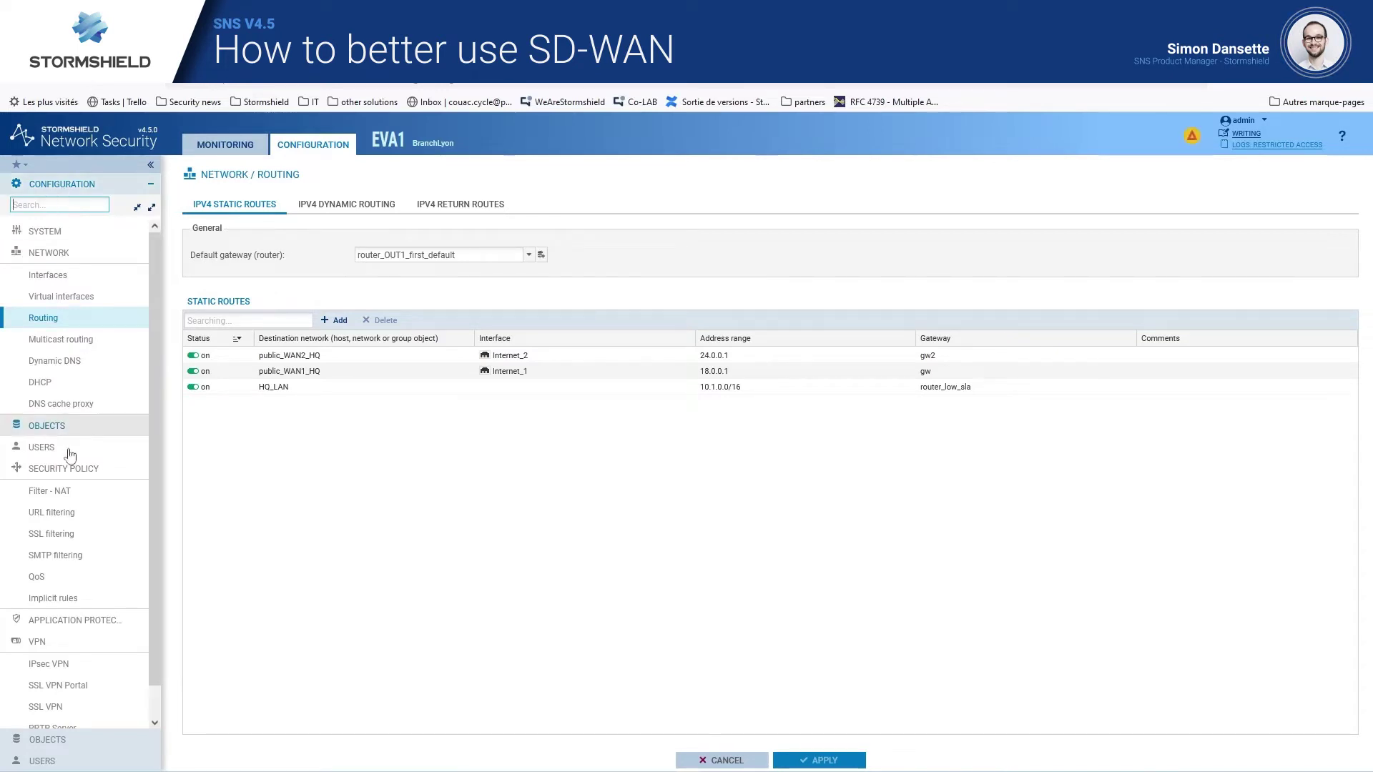
{"action": "left_click", "coordinate": [68, 494]}
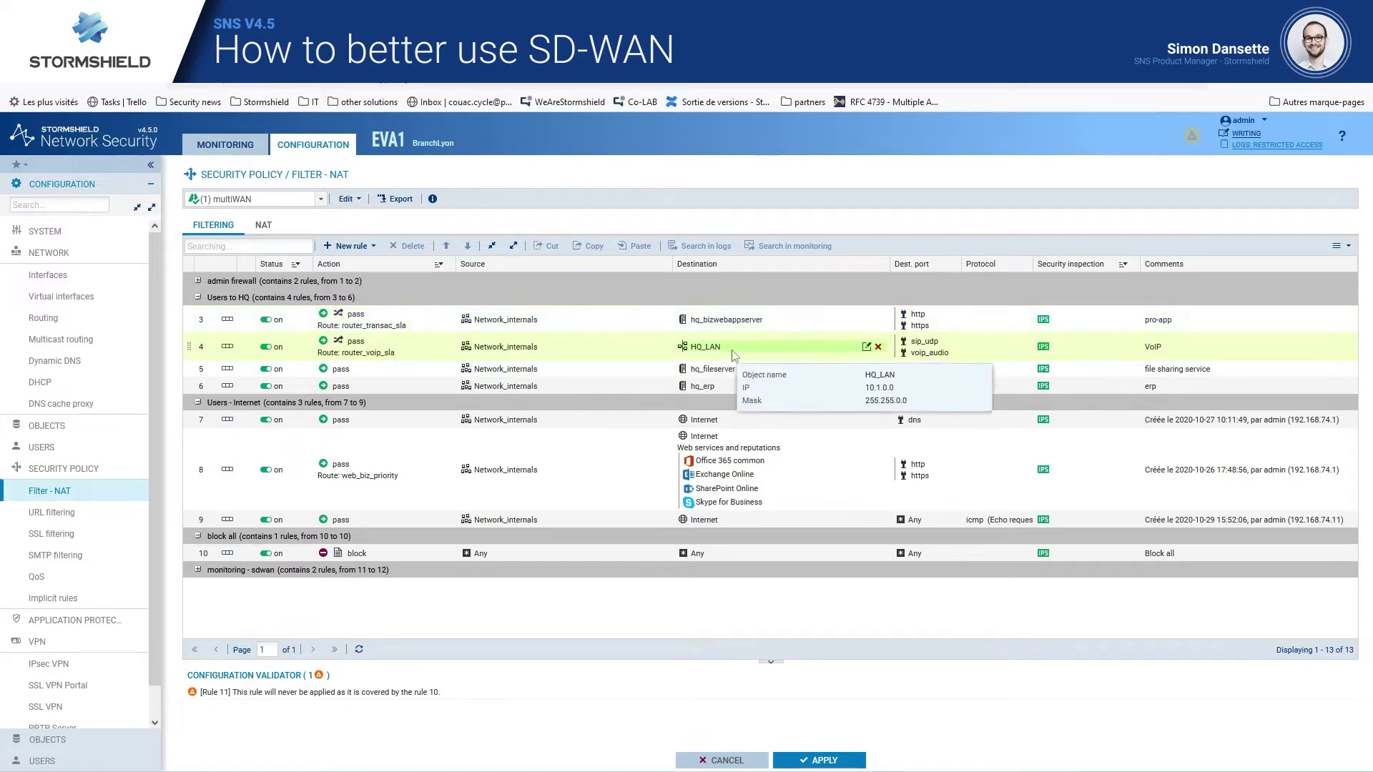
{"action": "left_click", "coordinate": [767, 340]}
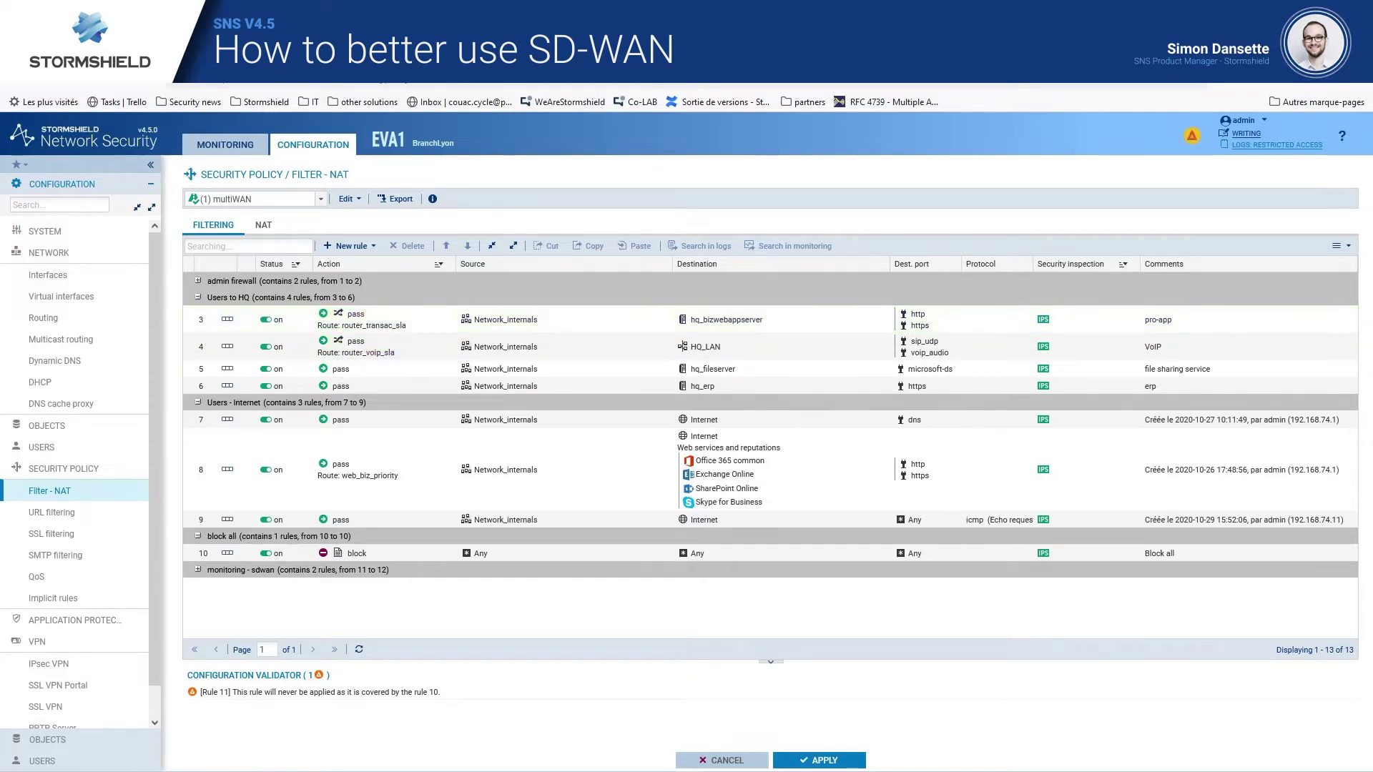
Open the router_transac_sla object, examine its detection method, SLA thresholds and used gateways, and close it unchanged.
{"action": "left_click", "coordinate": [41, 748]}
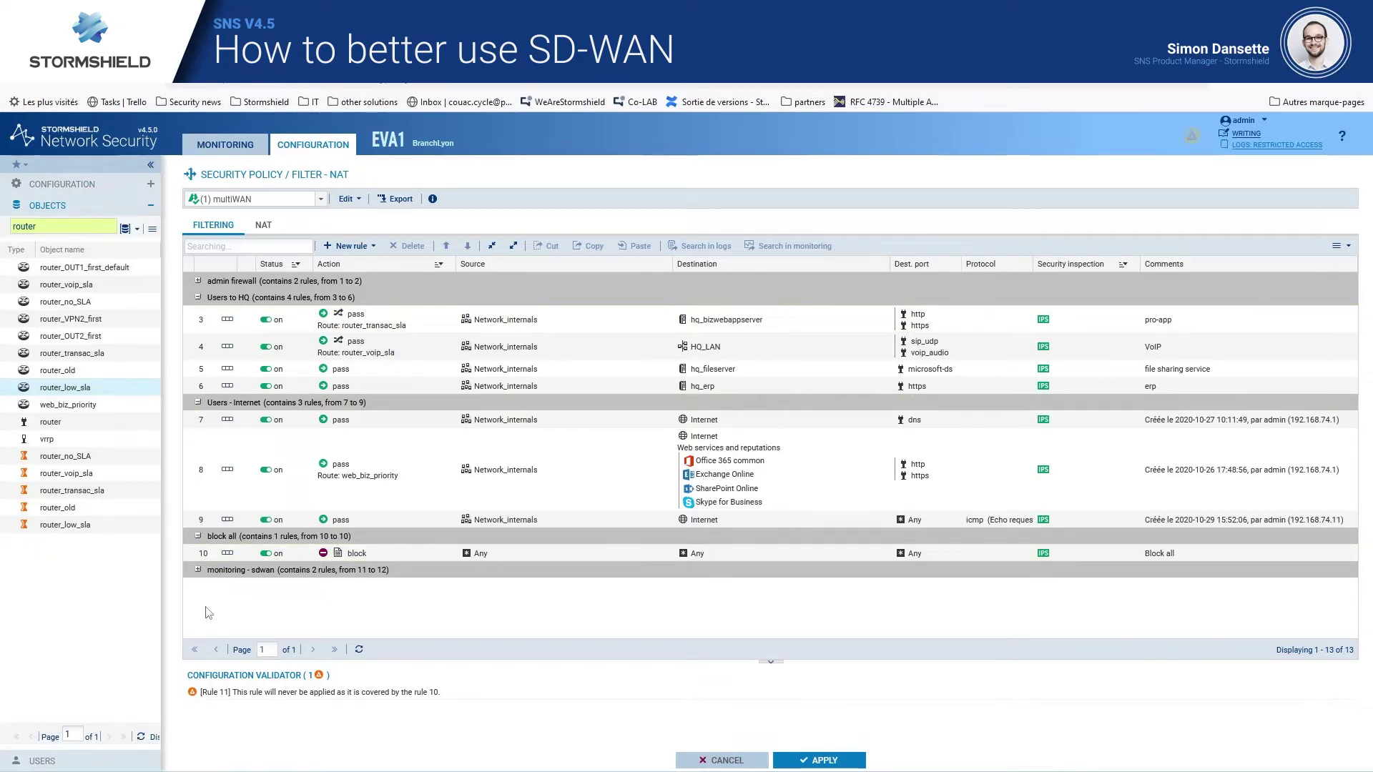
{"action": "double_click", "coordinate": [99, 353]}
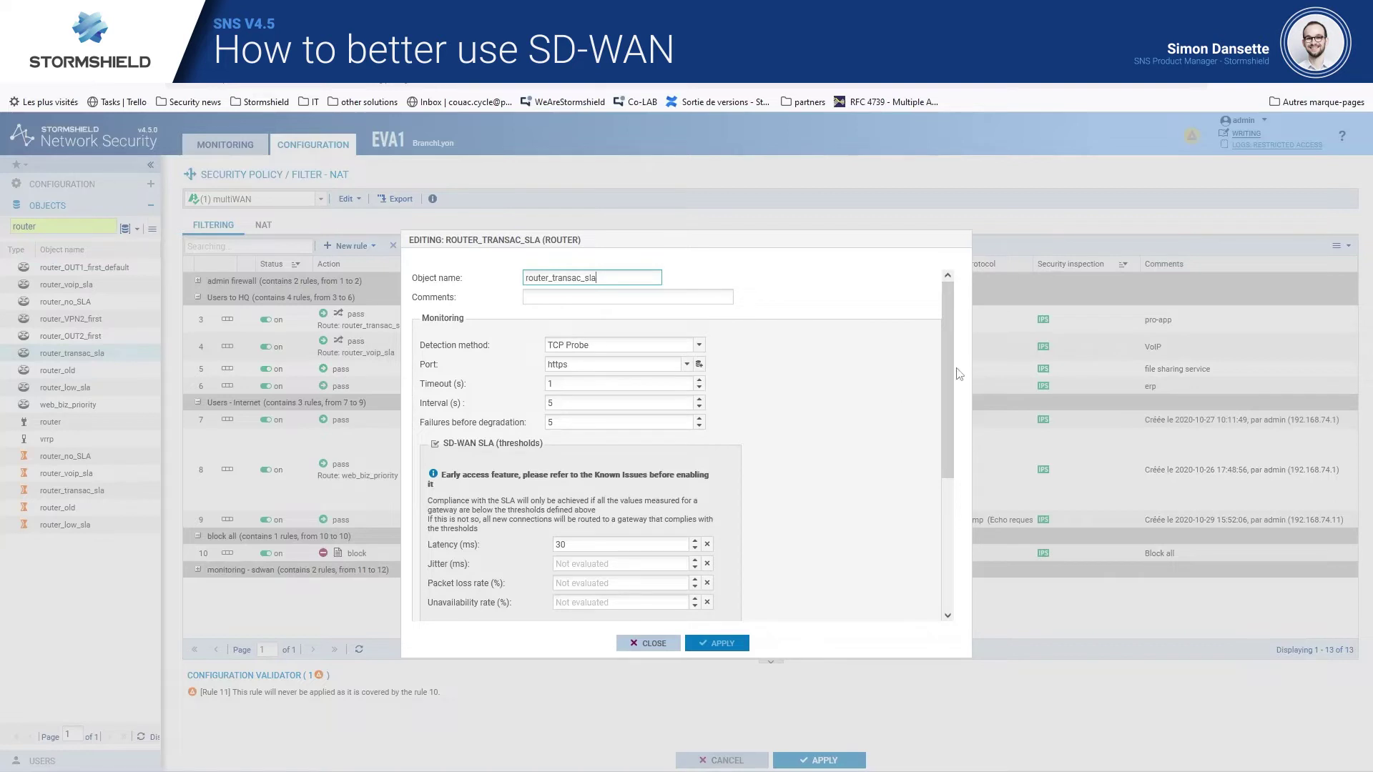
{"action": "left_click_drag", "start_coordinate": [952, 365], "coordinate": [954, 463]}
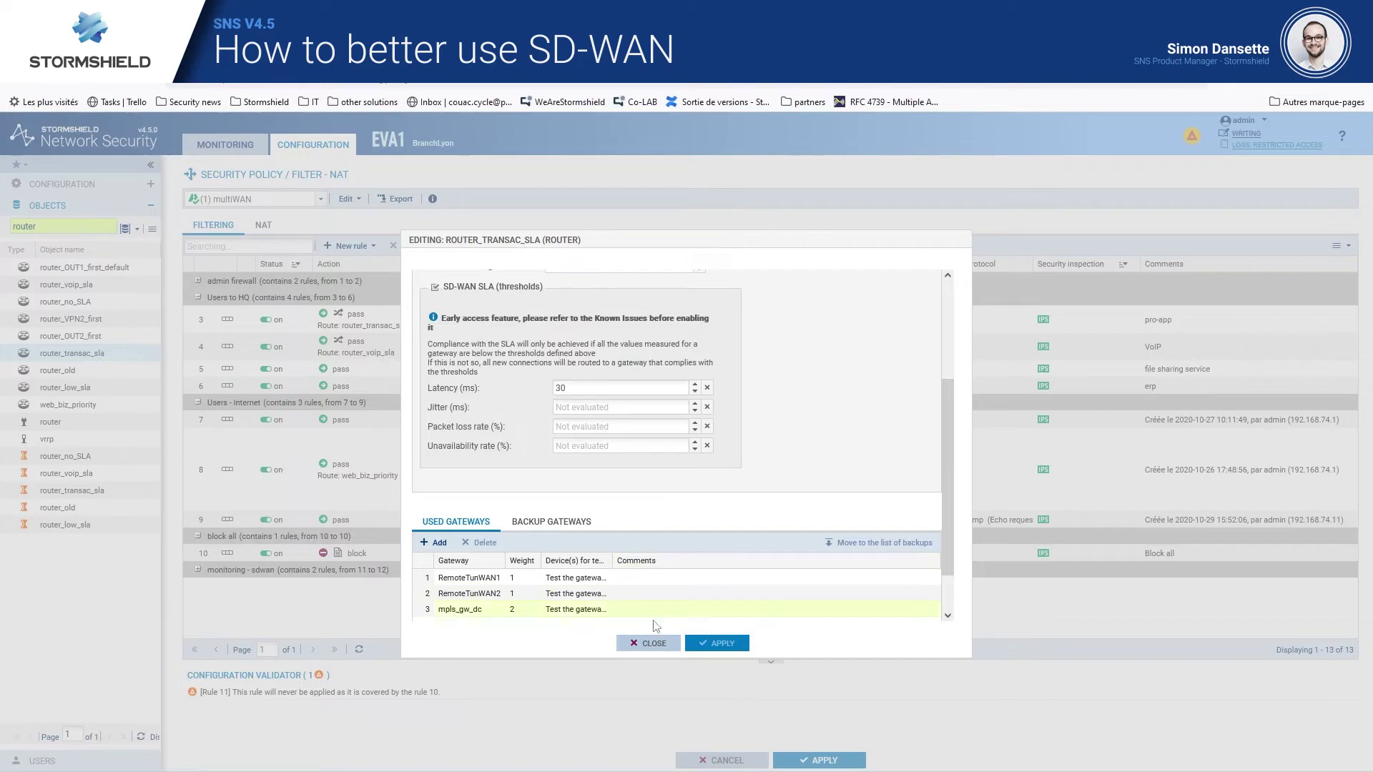
{"action": "left_click", "coordinate": [657, 647]}
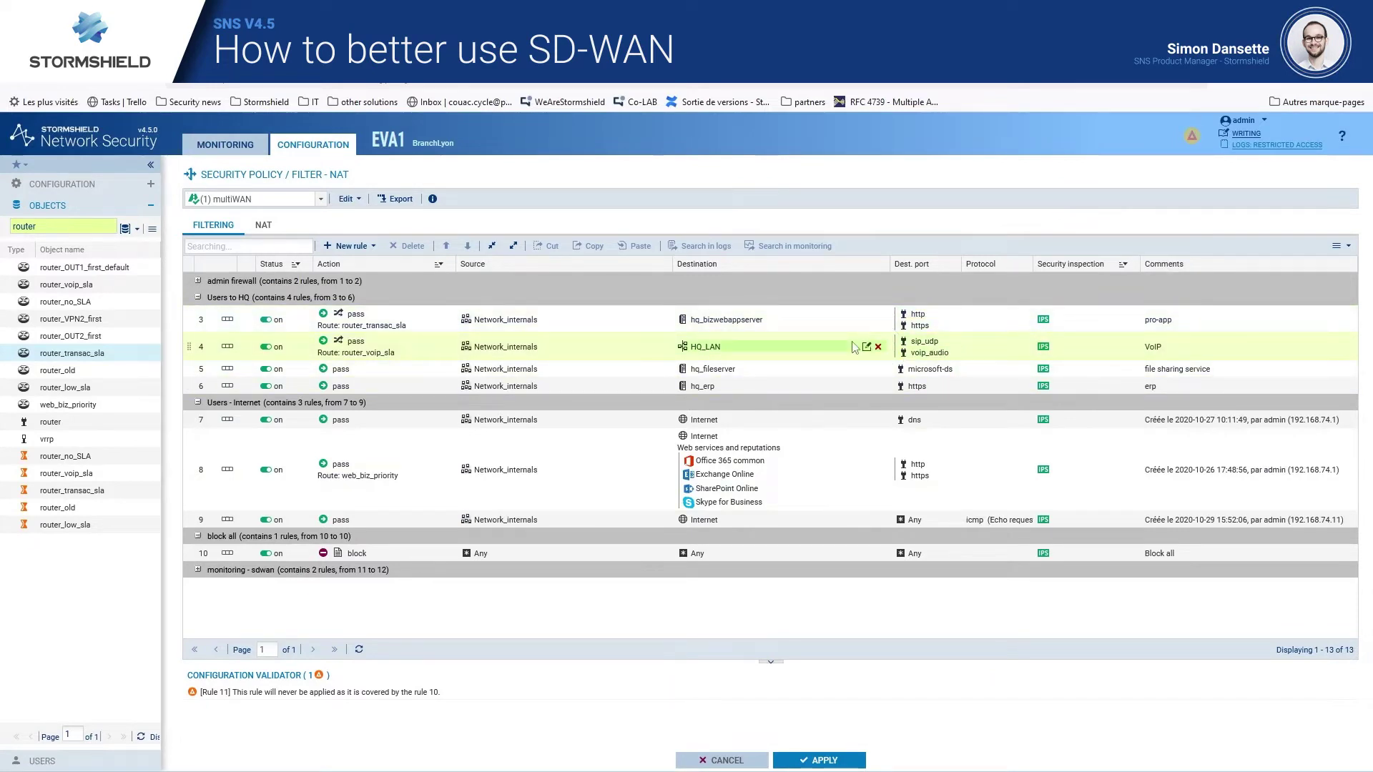
Inspect the routing gateway and quality of service settings in the action of filter rule 4, and cancel the rule editing.
{"action": "mouse_move", "coordinate": [389, 357]}
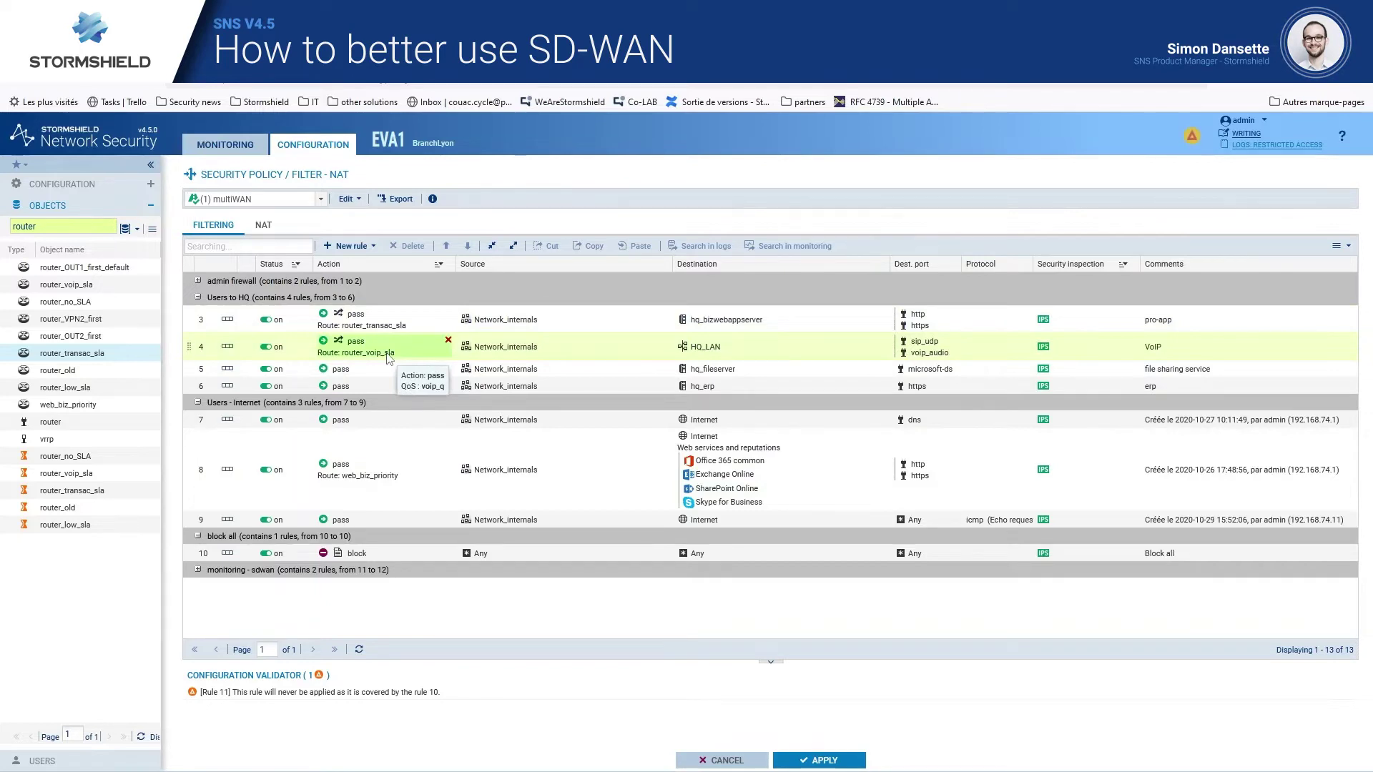
{"action": "double_click", "coordinate": [387, 354]}
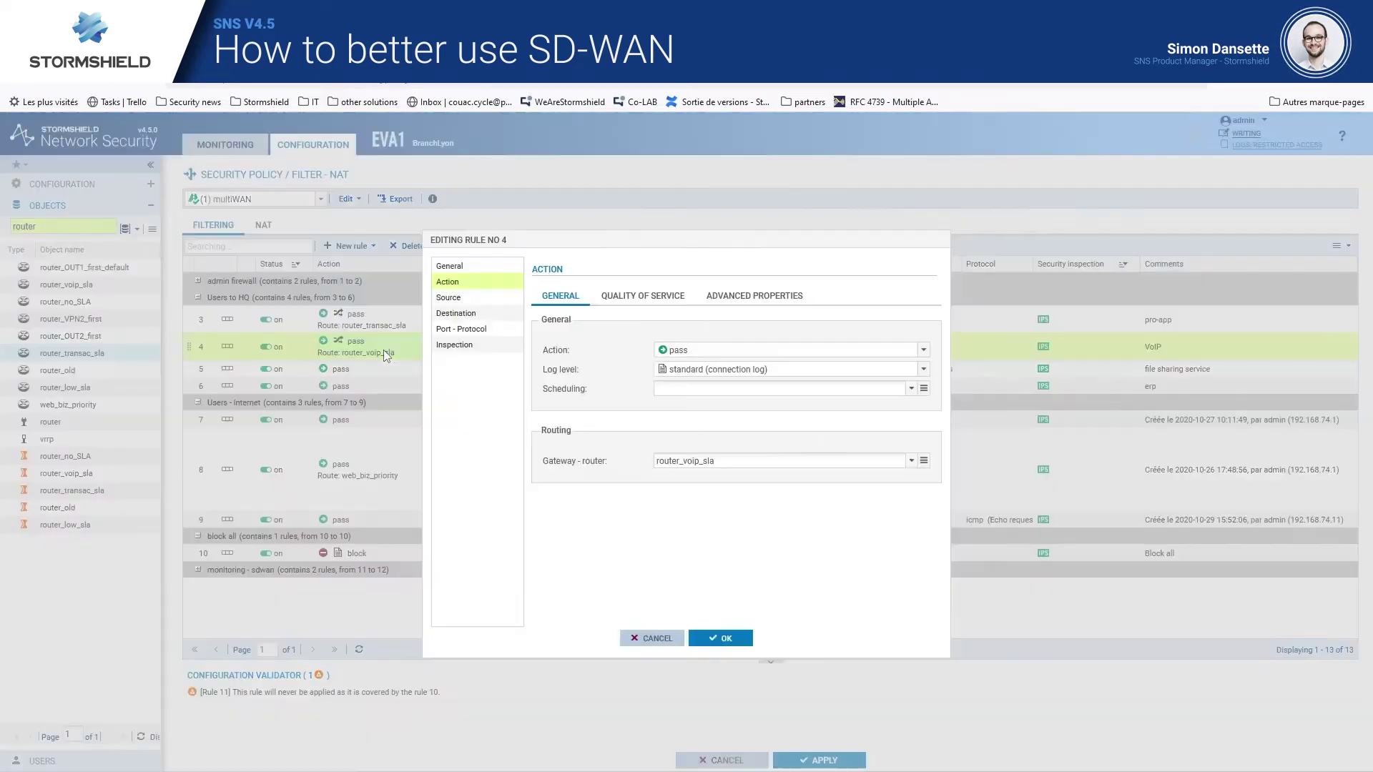
{"action": "left_click", "coordinate": [638, 308]}
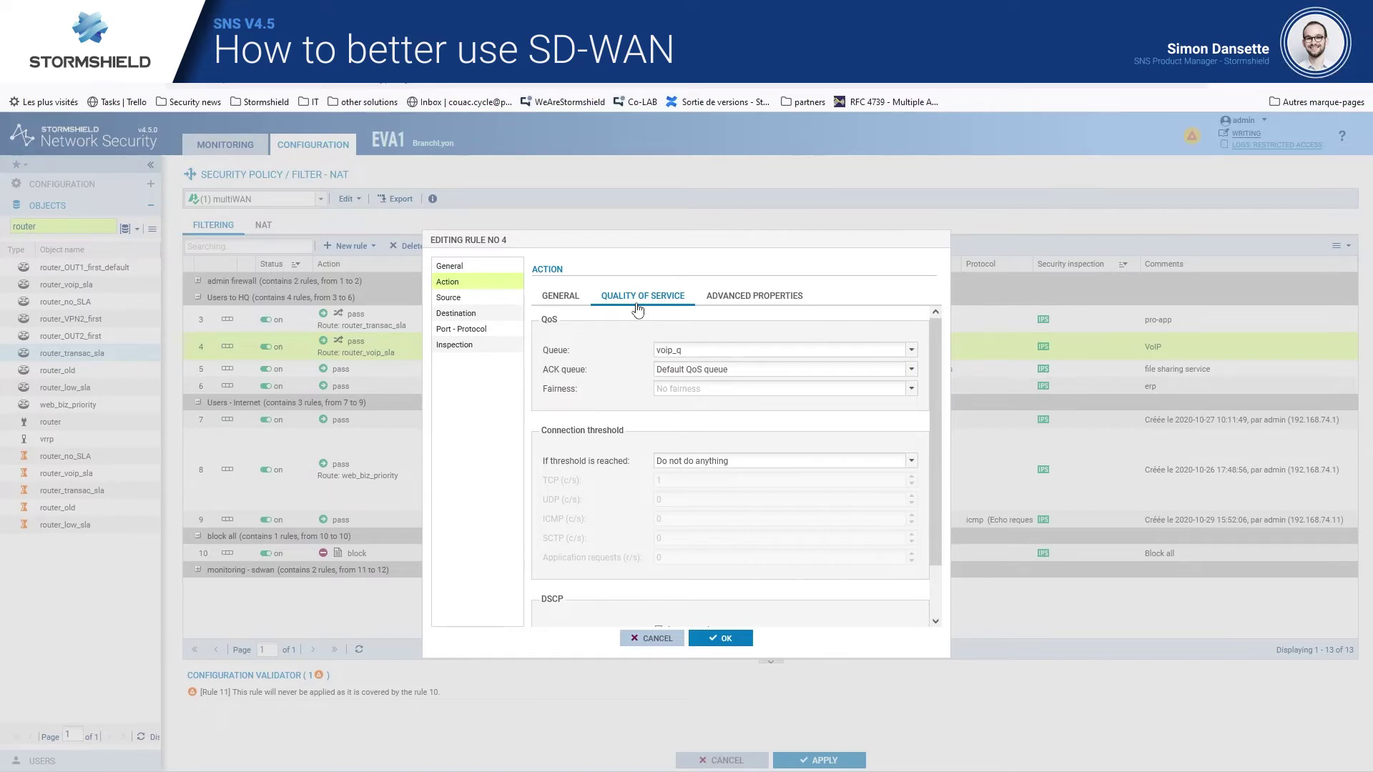
{"action": "left_click", "coordinate": [658, 638]}
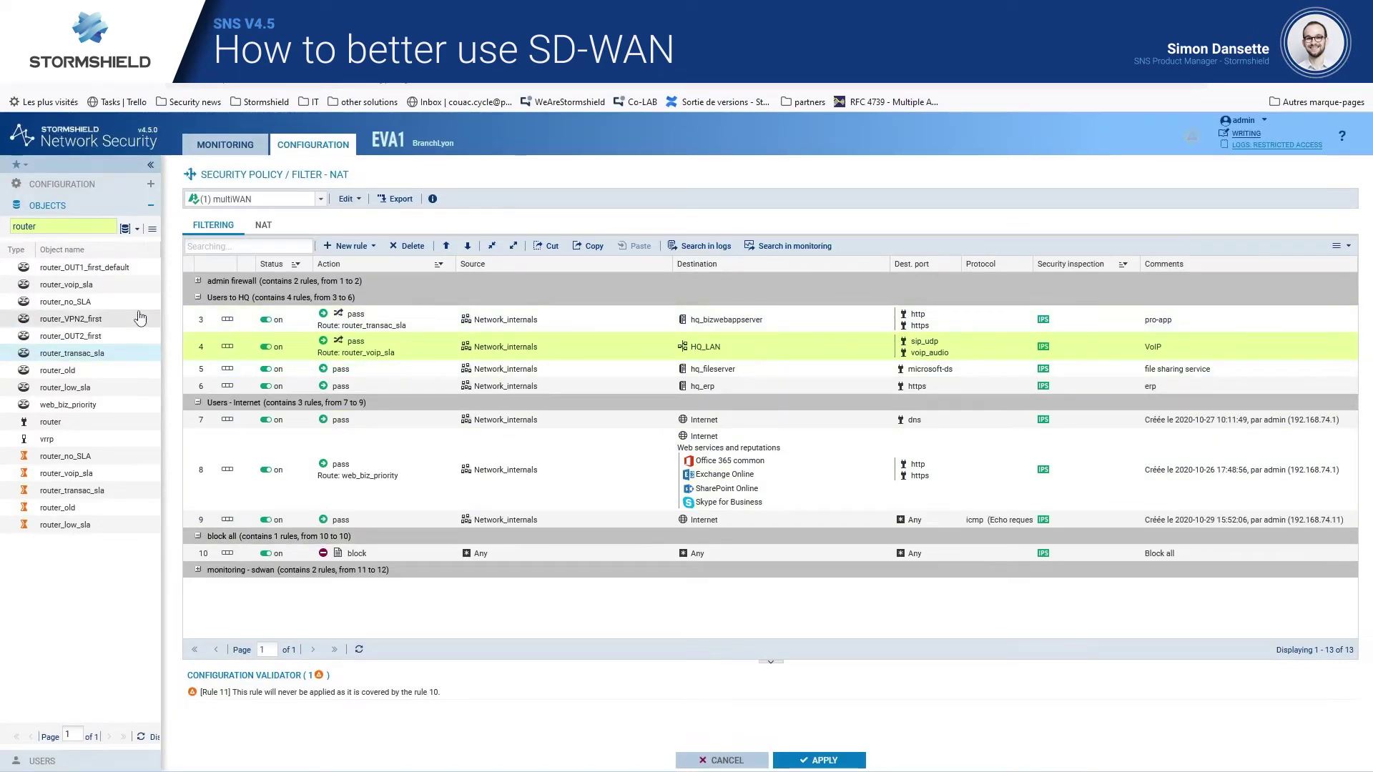
Review the SLA thresholds and used gateways of the router_voip_sla object, and check the web services destinations of filter rule 8.
{"action": "double_click", "coordinate": [78, 284]}
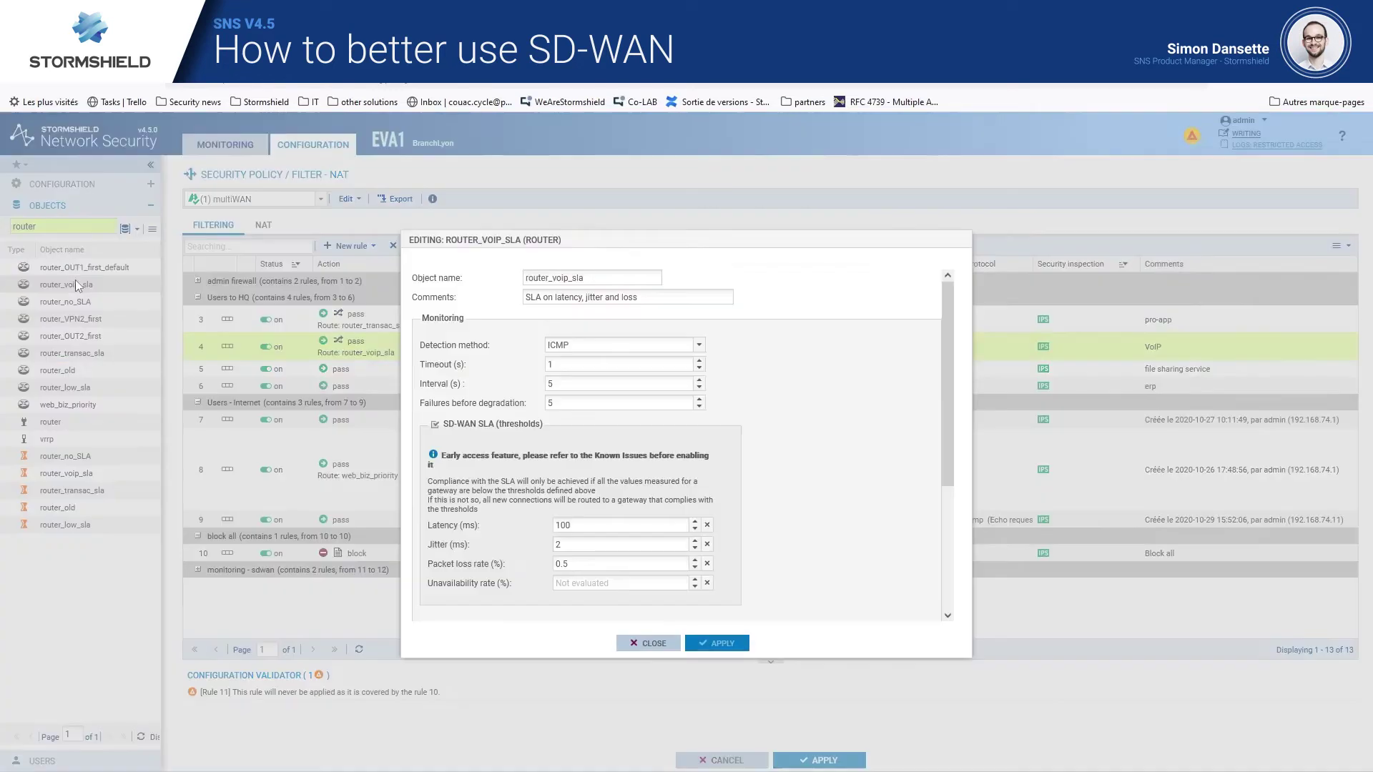
{"action": "left_click_drag", "start_coordinate": [951, 355], "coordinate": [958, 461]}
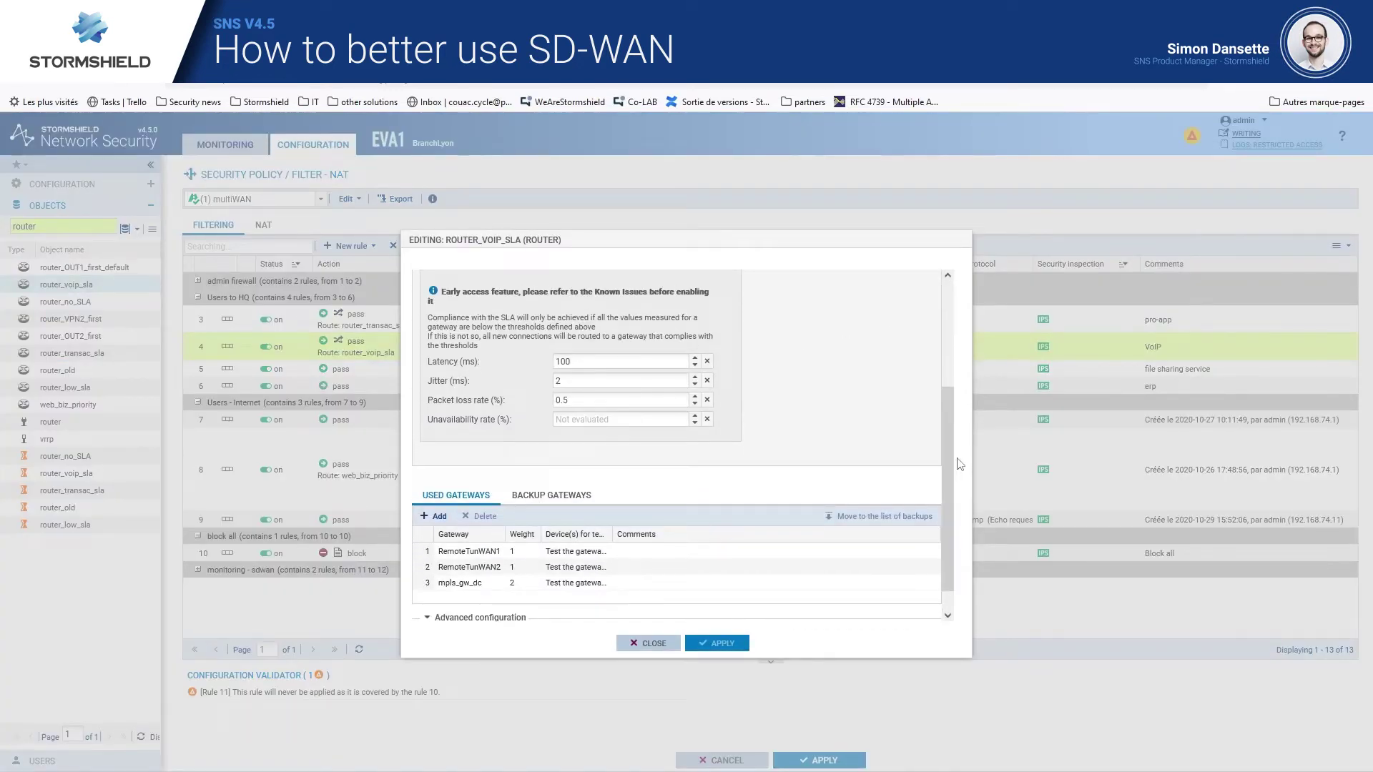
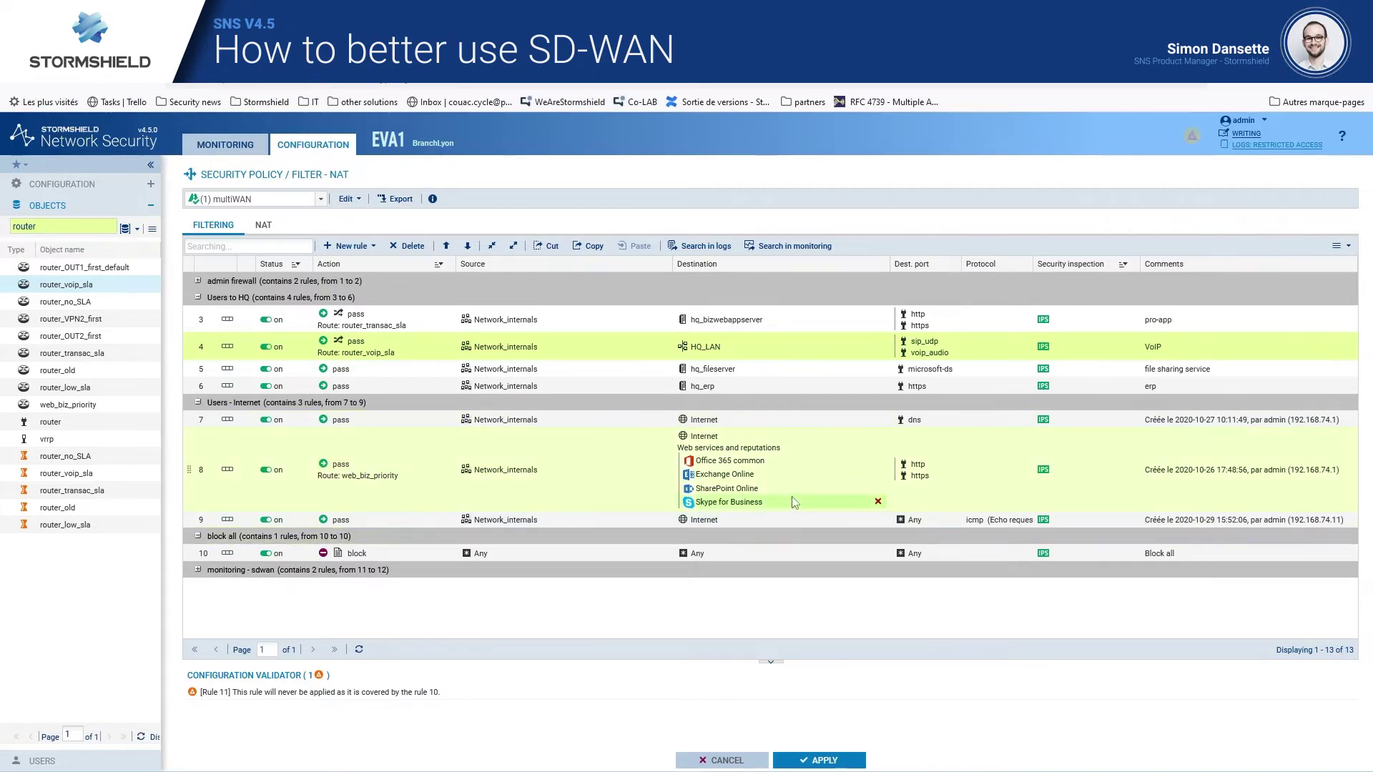
{"action": "mouse_move", "coordinate": [692, 466]}
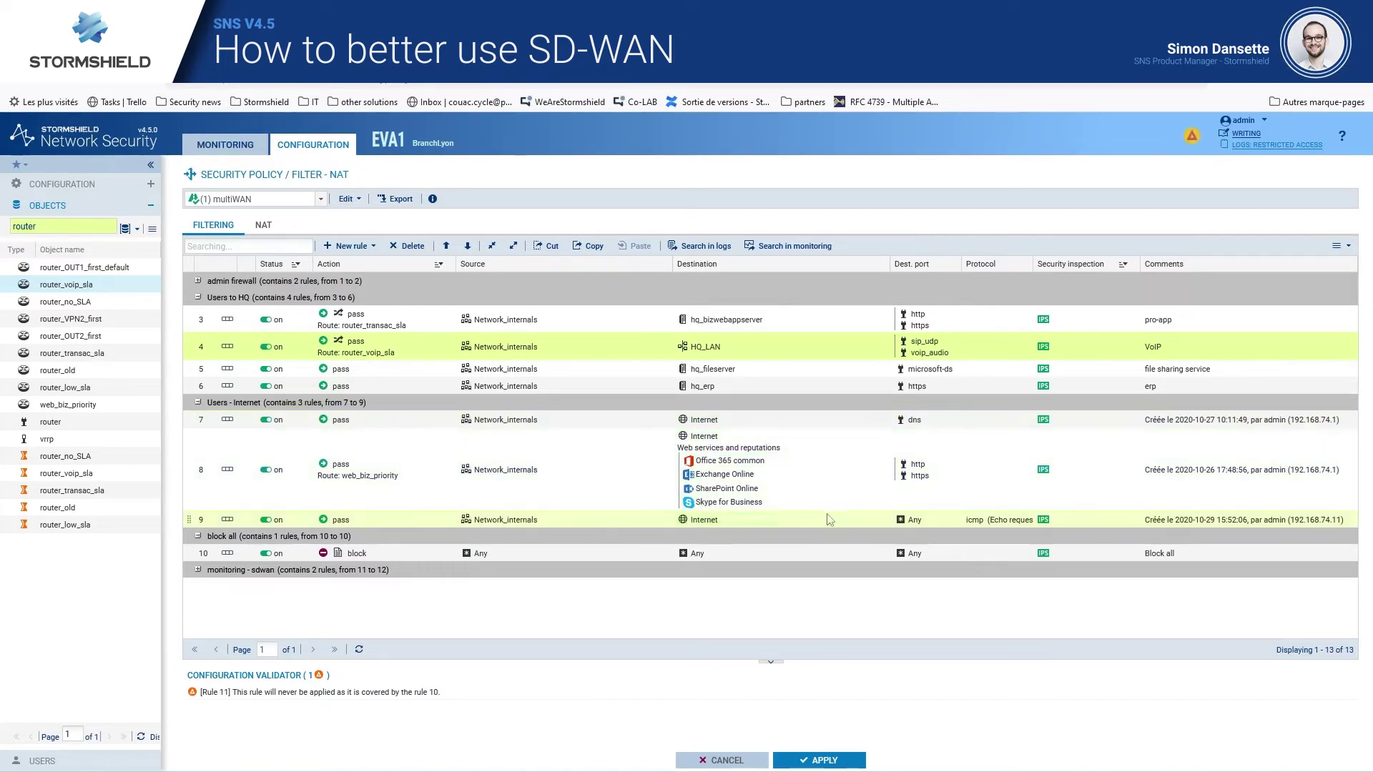
Review the detection method, SLA thresholds and used gateways of the web_biz_priority router object, and close it unchanged.
{"action": "mouse_move", "coordinate": [834, 511]}
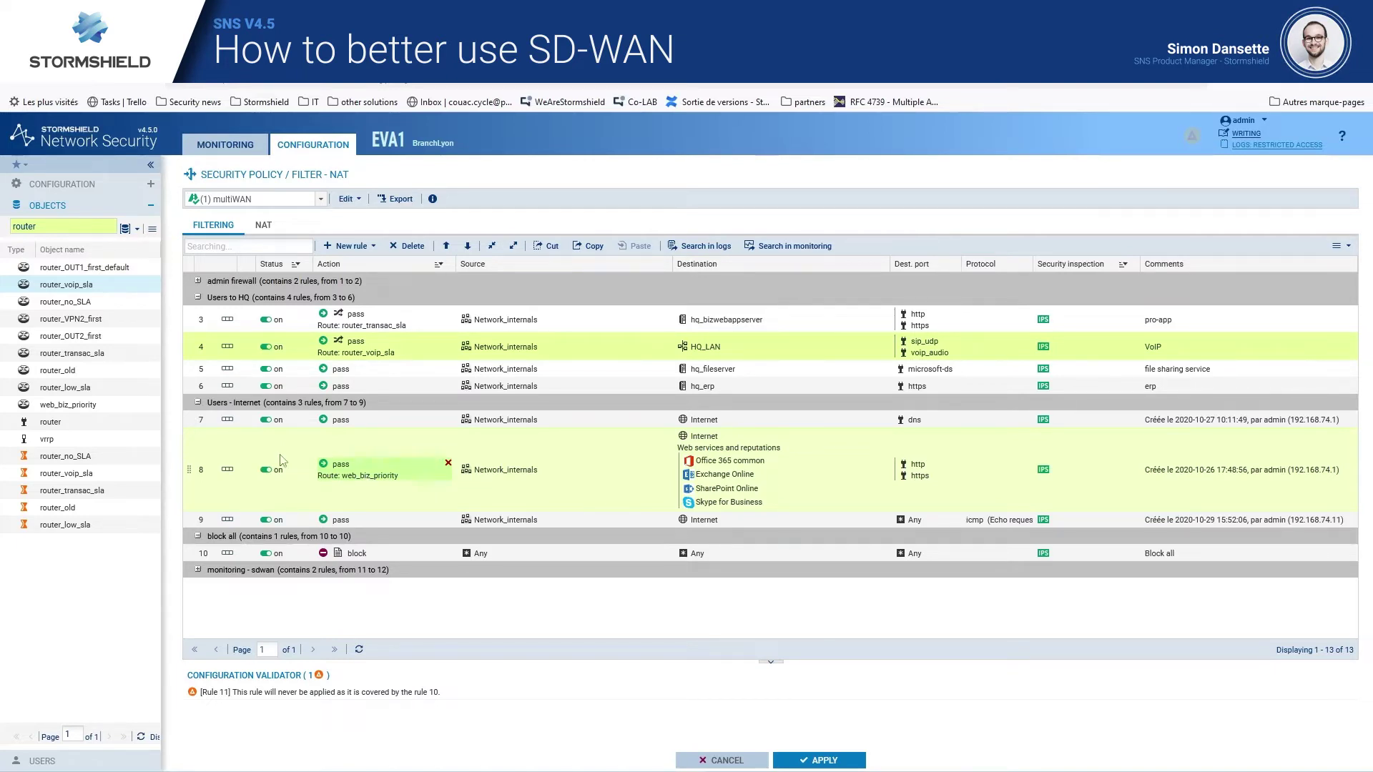
{"action": "double_click", "coordinate": [78, 406]}
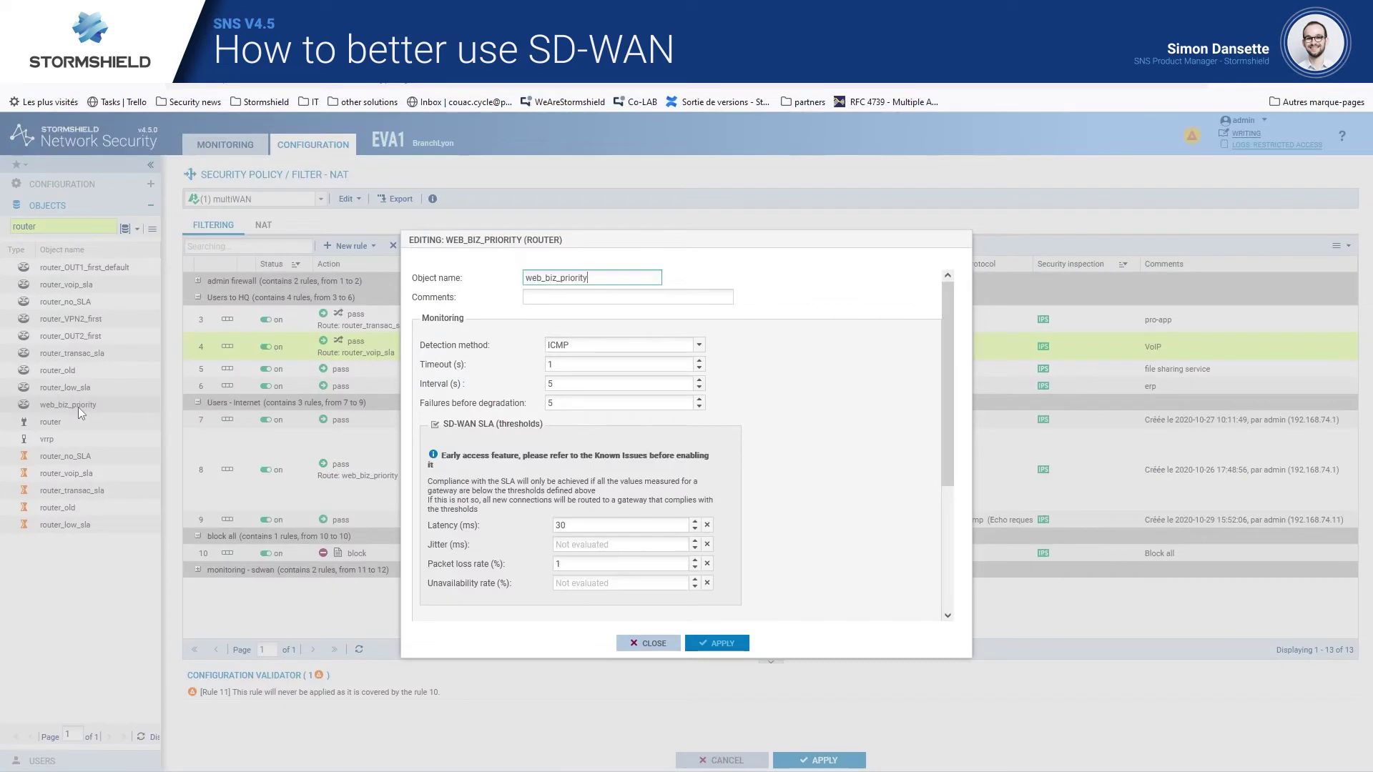
{"action": "left_click_drag", "start_coordinate": [953, 349], "coordinate": [951, 471]}
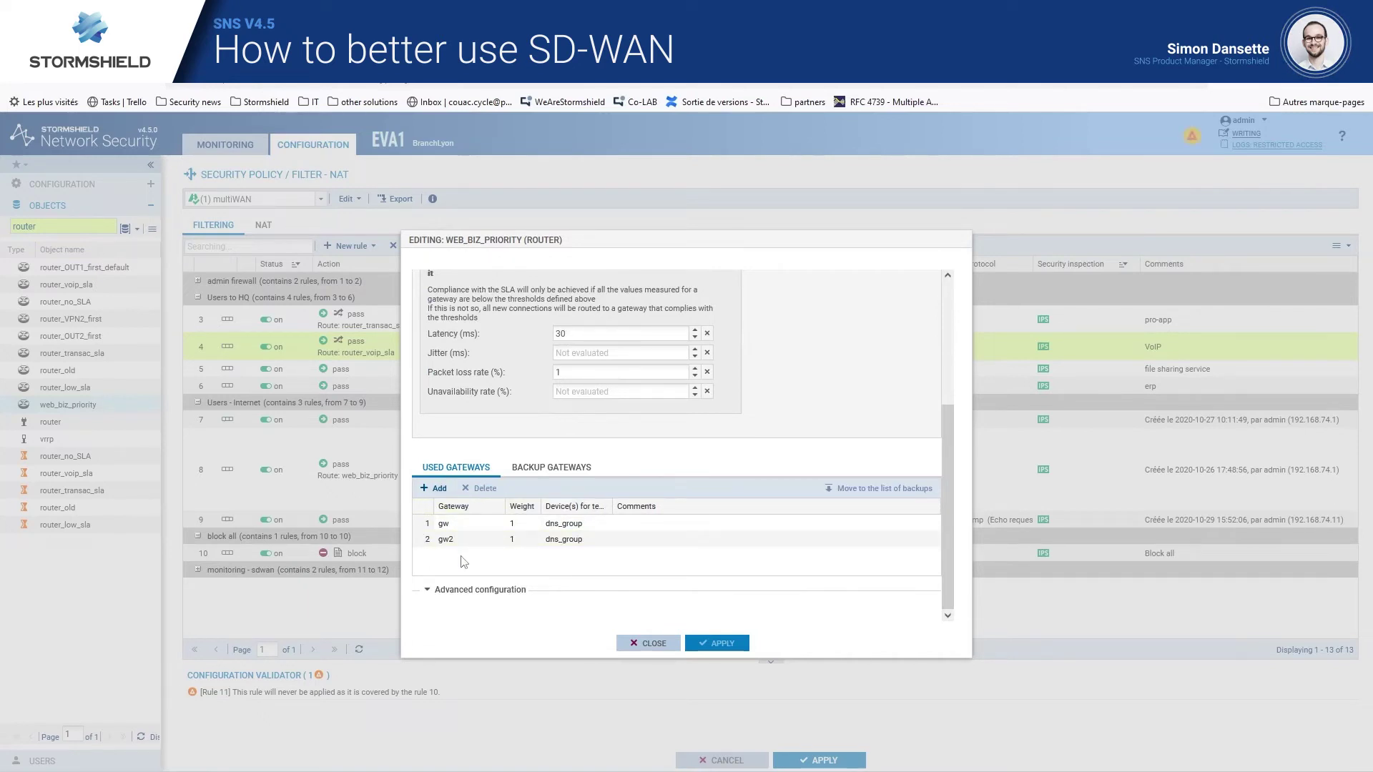
{"action": "scroll", "coordinate": [933, 415], "scroll_direction": "up", "scroll_amount": 3}
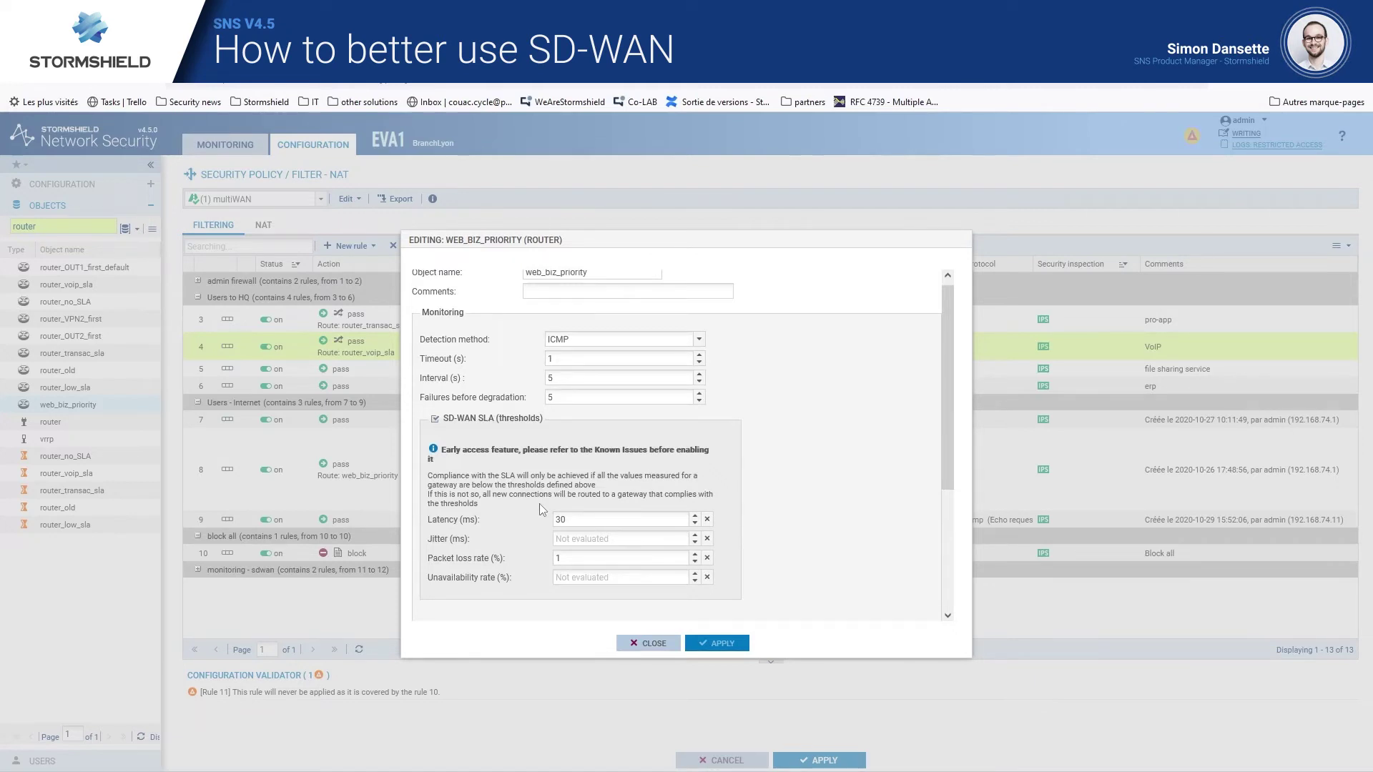
{"action": "left_click", "coordinate": [647, 644]}
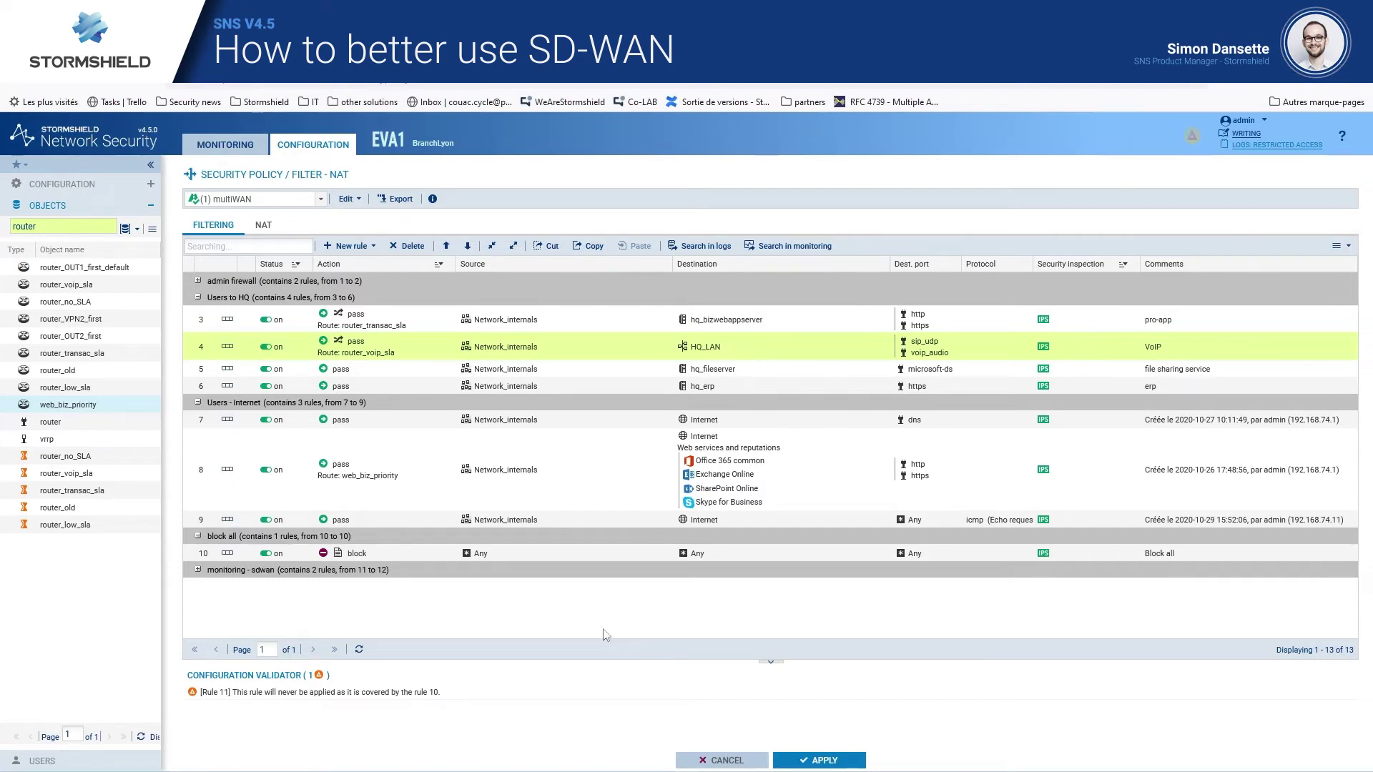
Open the real-time SD-WAN monitoring and examine the status and SLA status of each router and its gateways.
{"action": "left_click", "coordinate": [236, 147]}
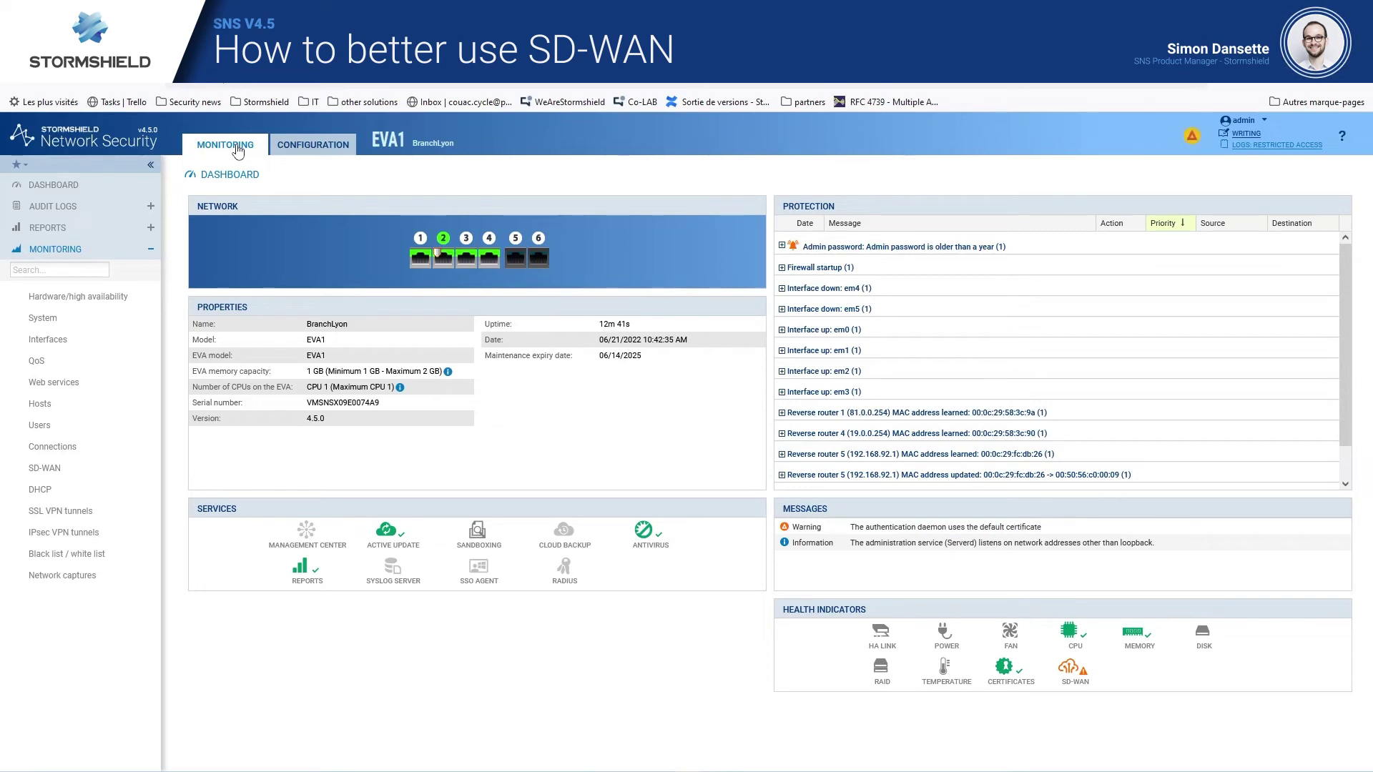
{"action": "left_click", "coordinate": [72, 389]}
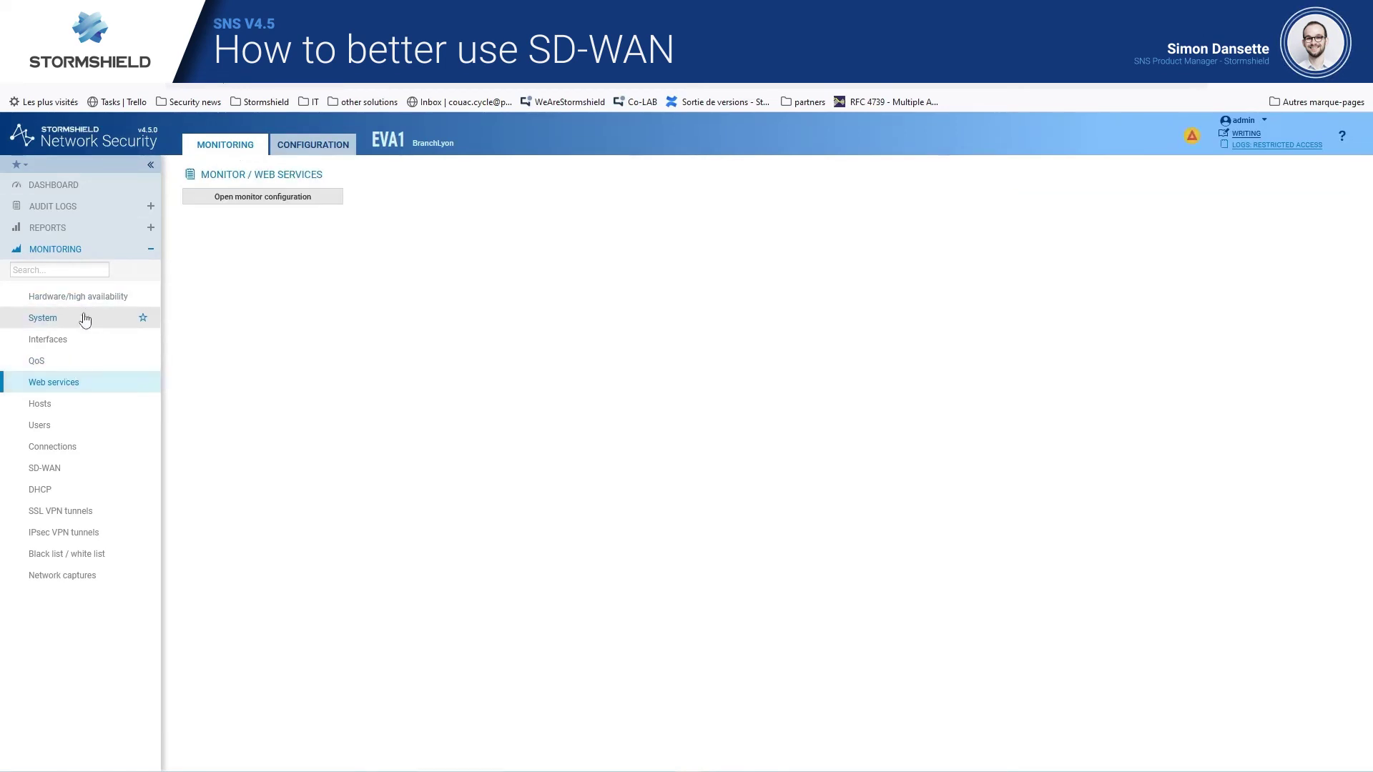
{"action": "left_click", "coordinate": [83, 473]}
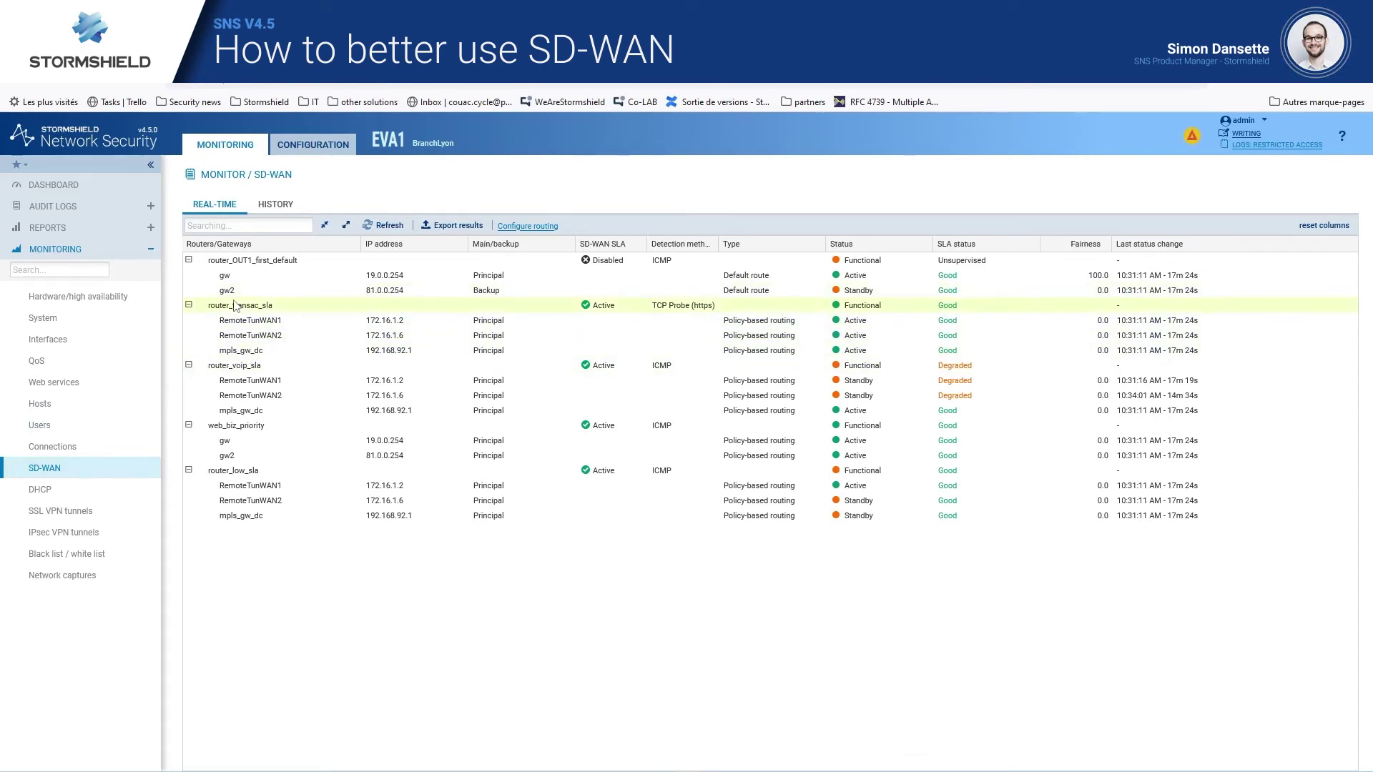
{"action": "mouse_move", "coordinate": [951, 324]}
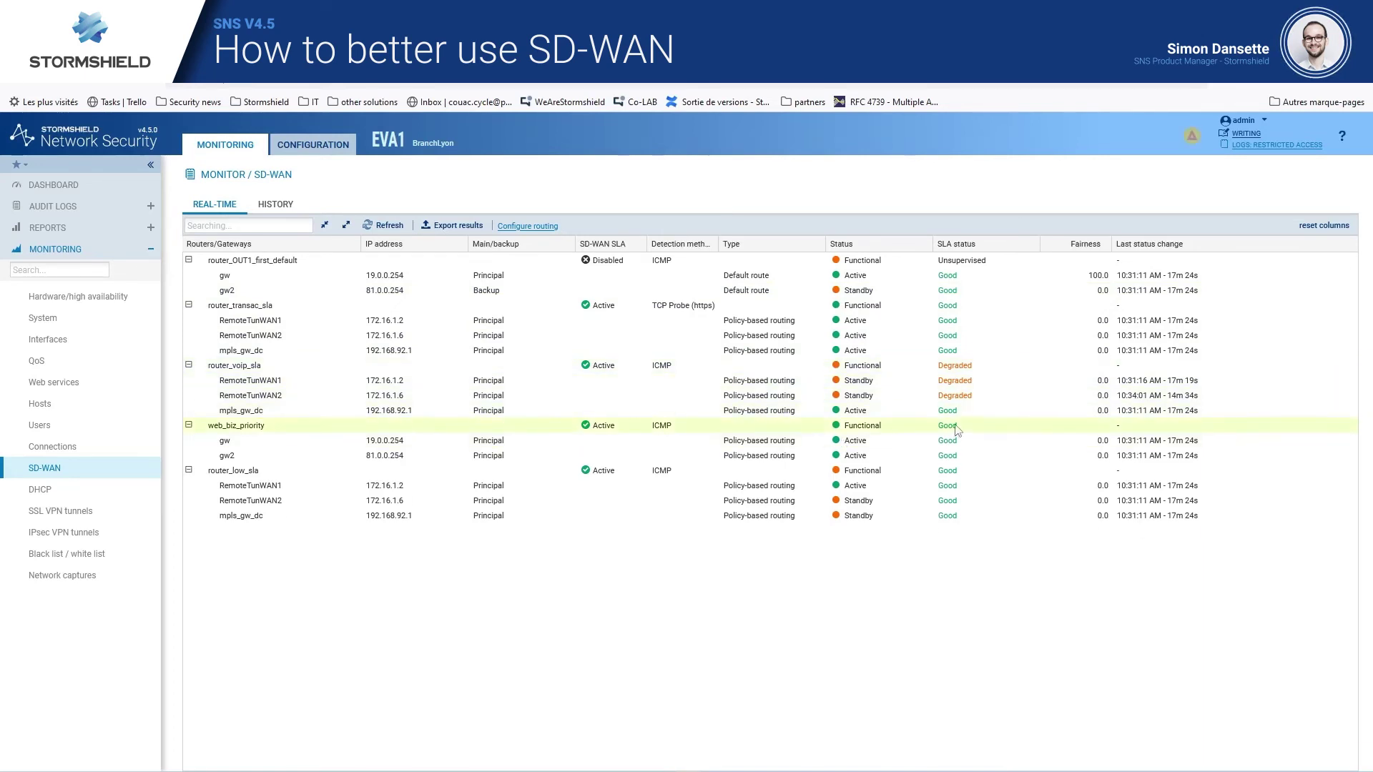
{"action": "mouse_move", "coordinate": [946, 415]}
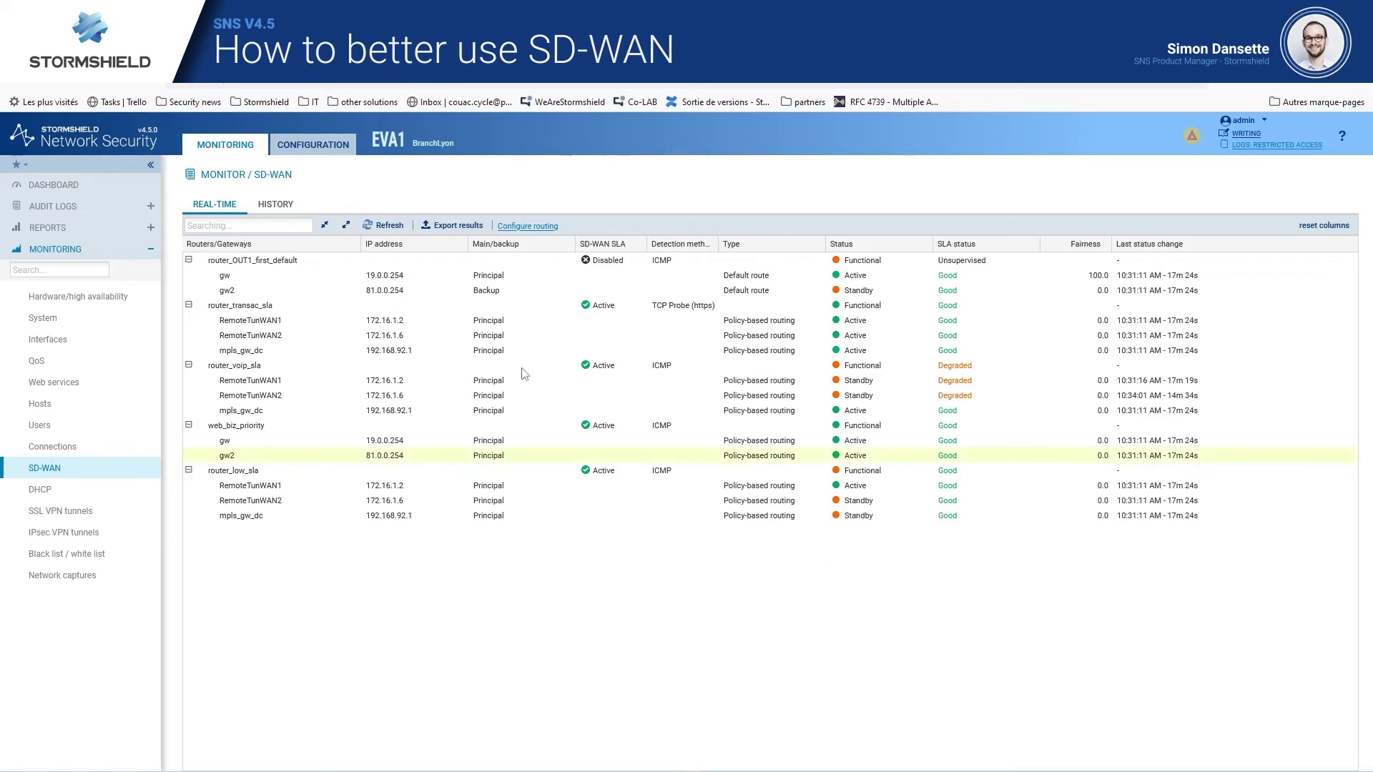
Display the SD-WAN monitoring history of router_transac_sla for Monday 20th June 2022.
{"action": "left_click", "coordinate": [278, 206]}
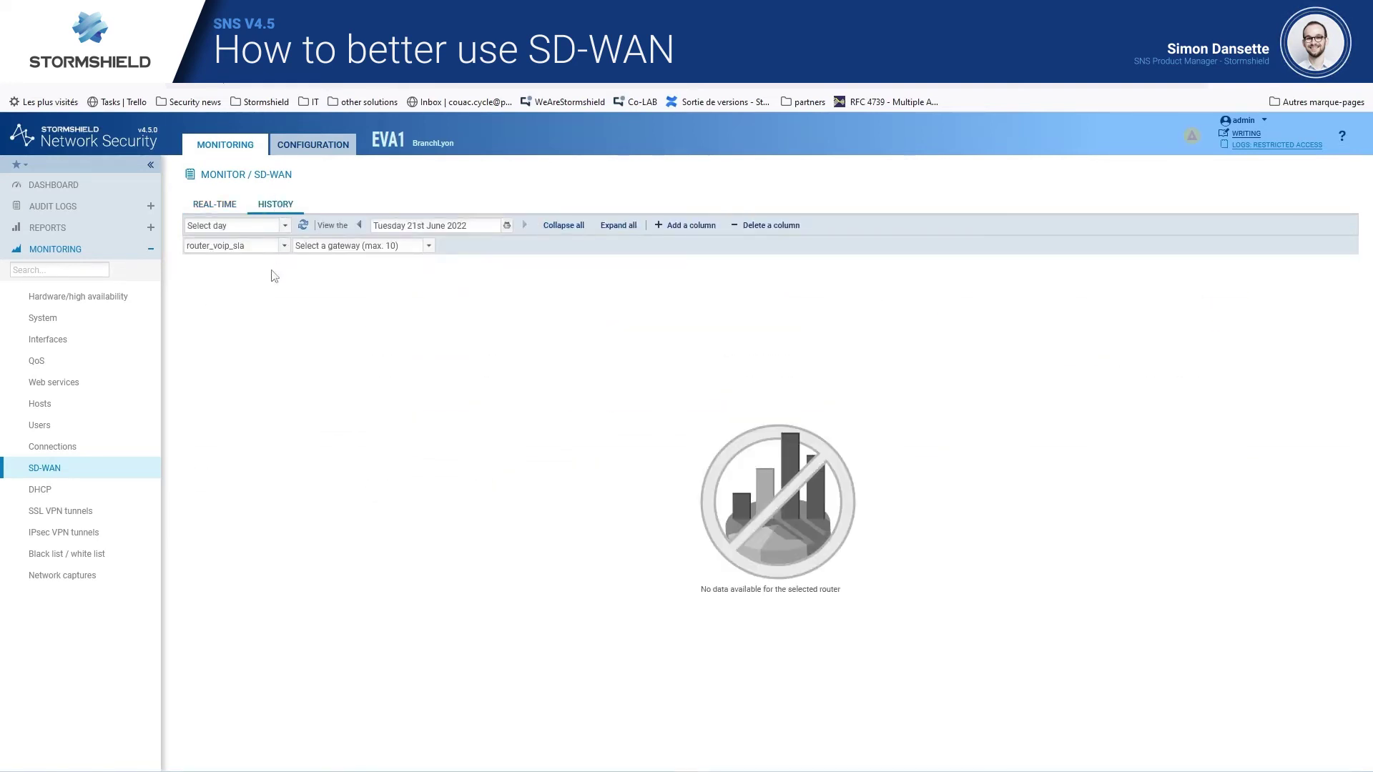
{"action": "left_click", "coordinate": [286, 247]}
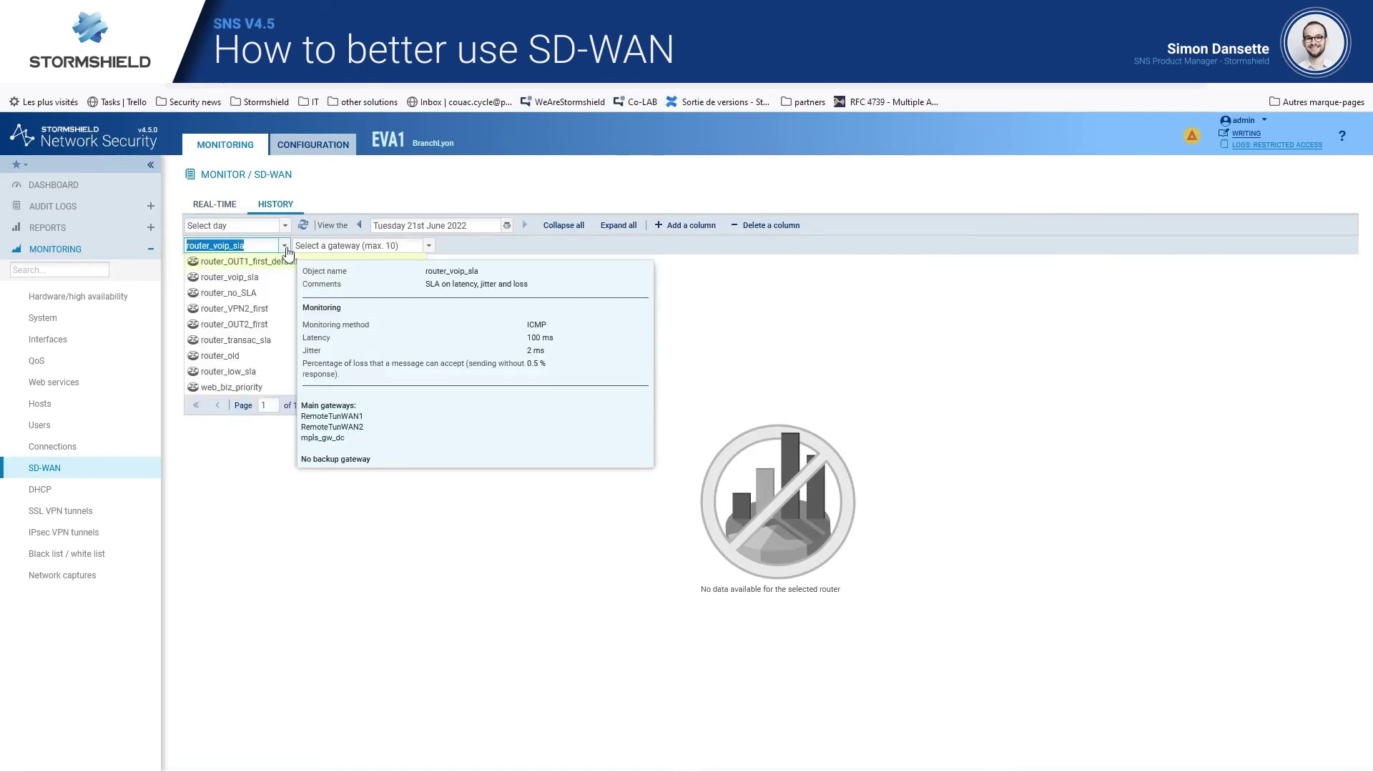
{"action": "left_click", "coordinate": [266, 261]}
{"action": "left_click", "coordinate": [290, 247]}
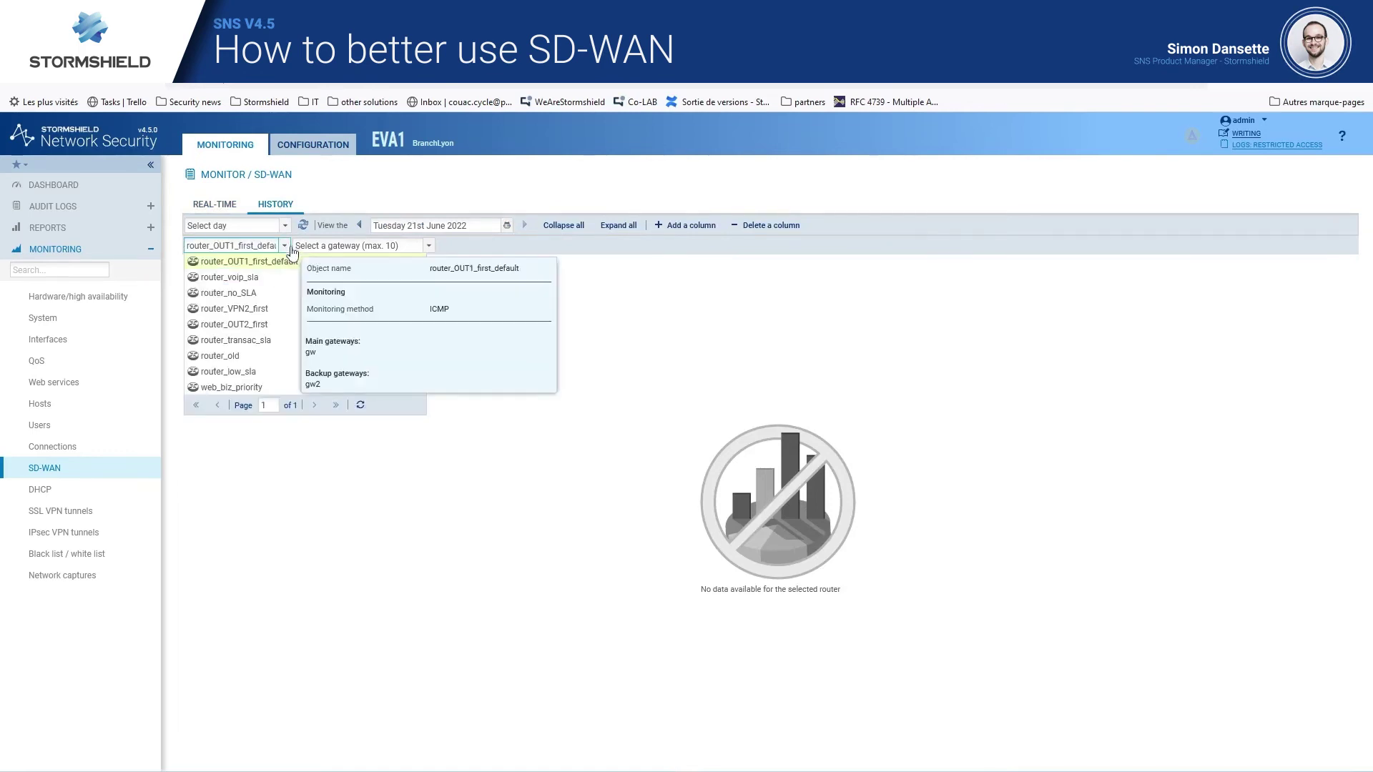
{"action": "left_click", "coordinate": [273, 340]}
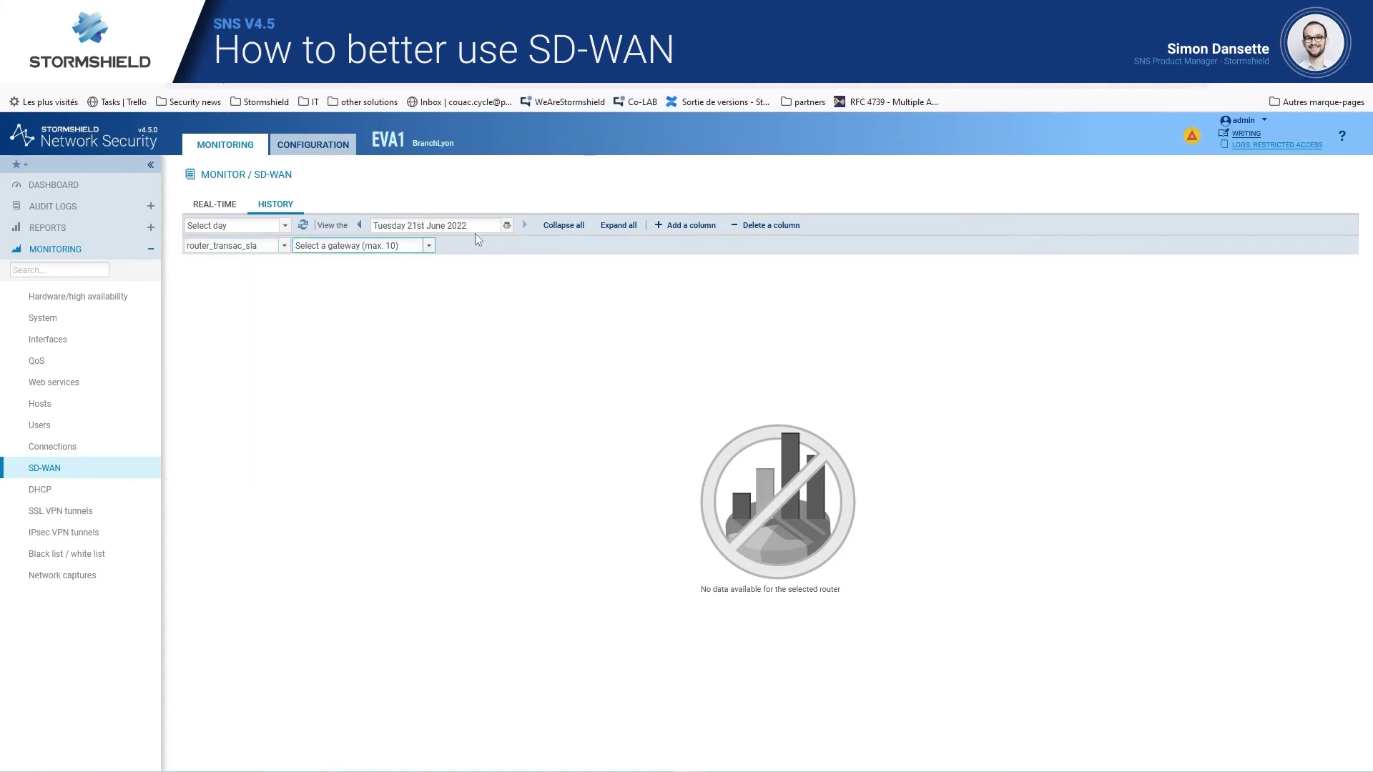
{"action": "left_click", "coordinate": [365, 225]}
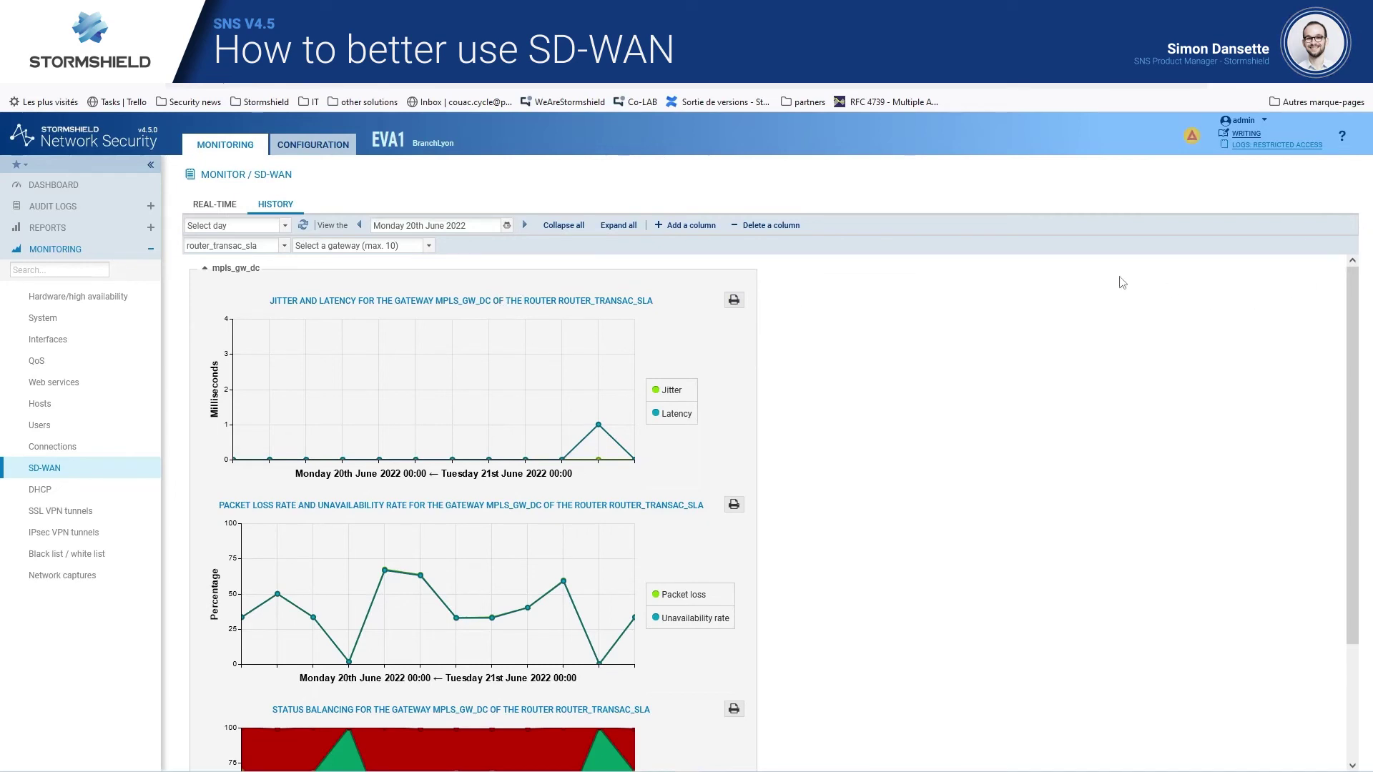
Add the remotetunwan1 and remotetunwan2 gateways to the history and compare the latency, packet loss and status graphs with those of mpls_gw_dc.
{"action": "left_click", "coordinate": [429, 246]}
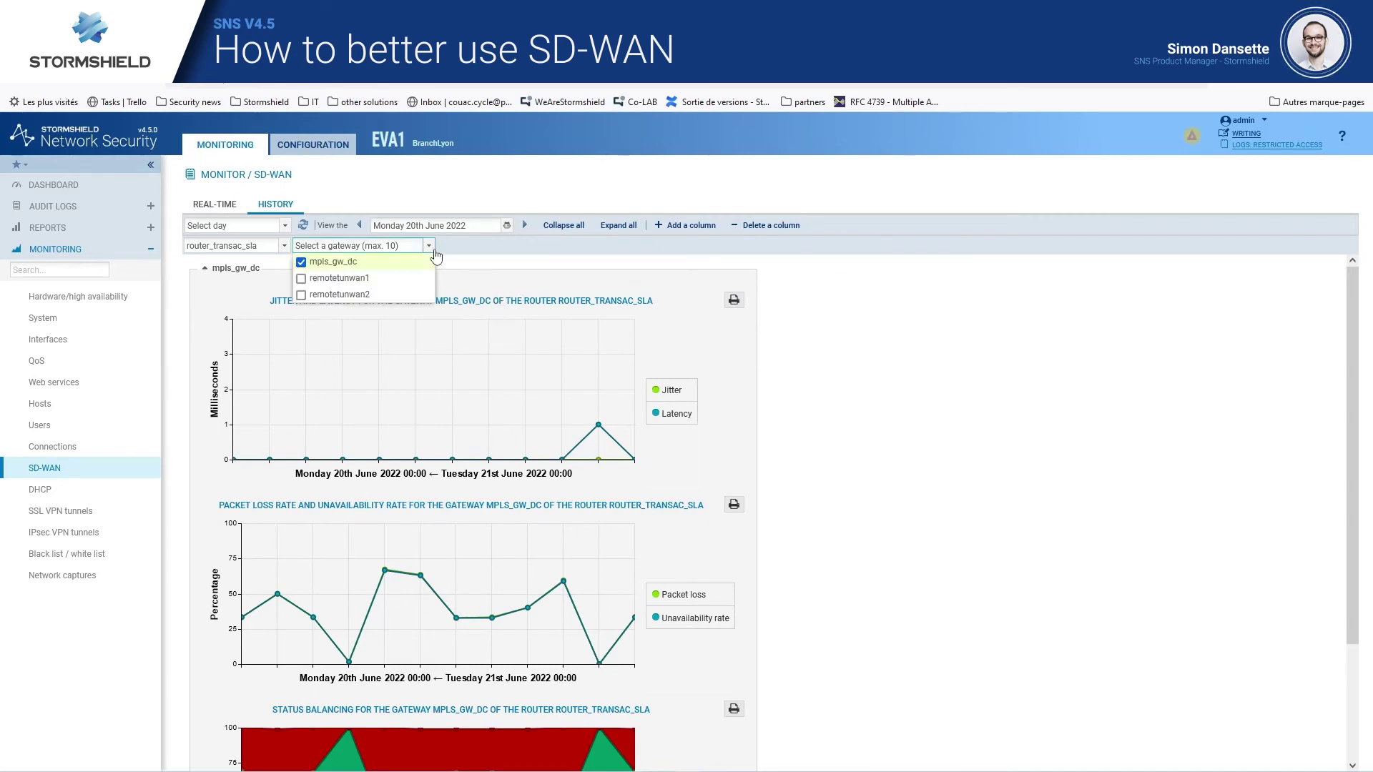
{"action": "left_click", "coordinate": [301, 278]}
{"action": "left_click", "coordinate": [301, 294]}
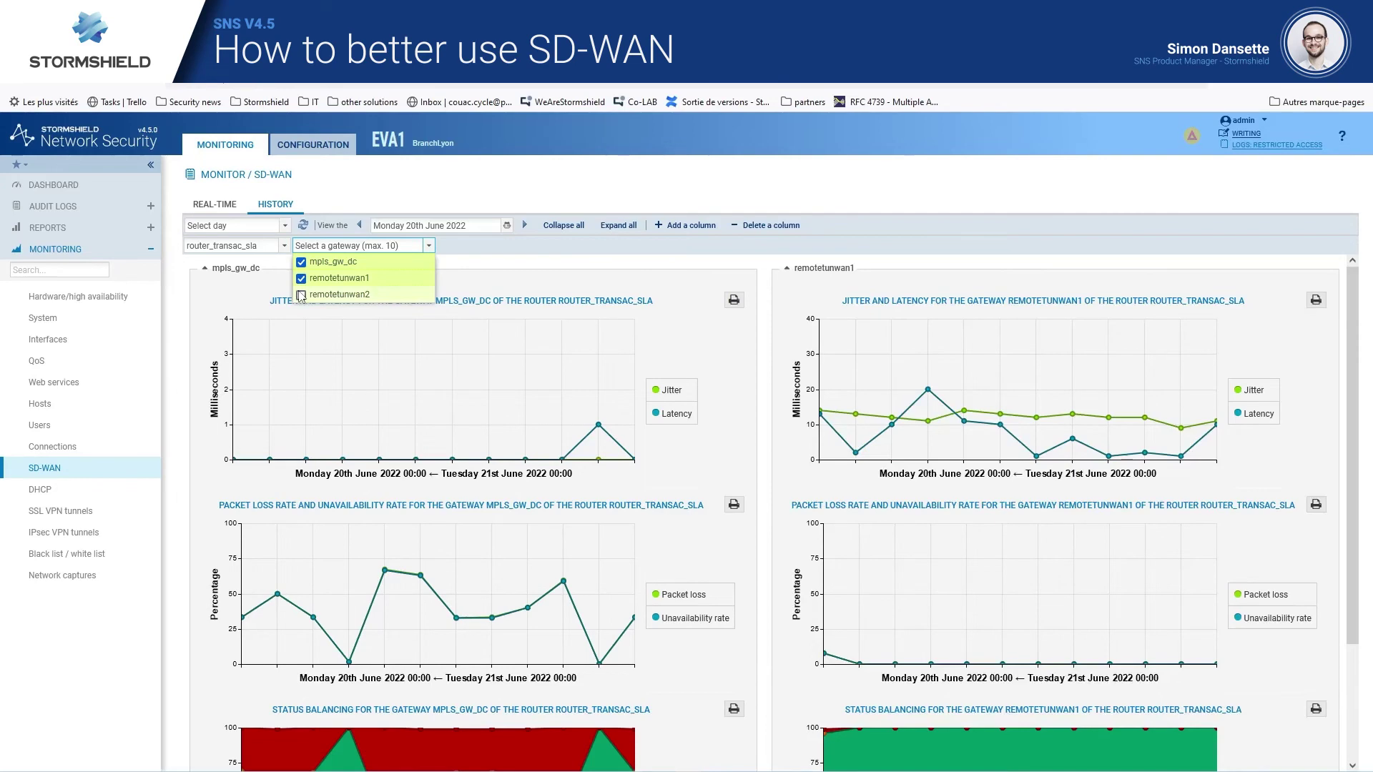
{"action": "left_click", "coordinate": [673, 277]}
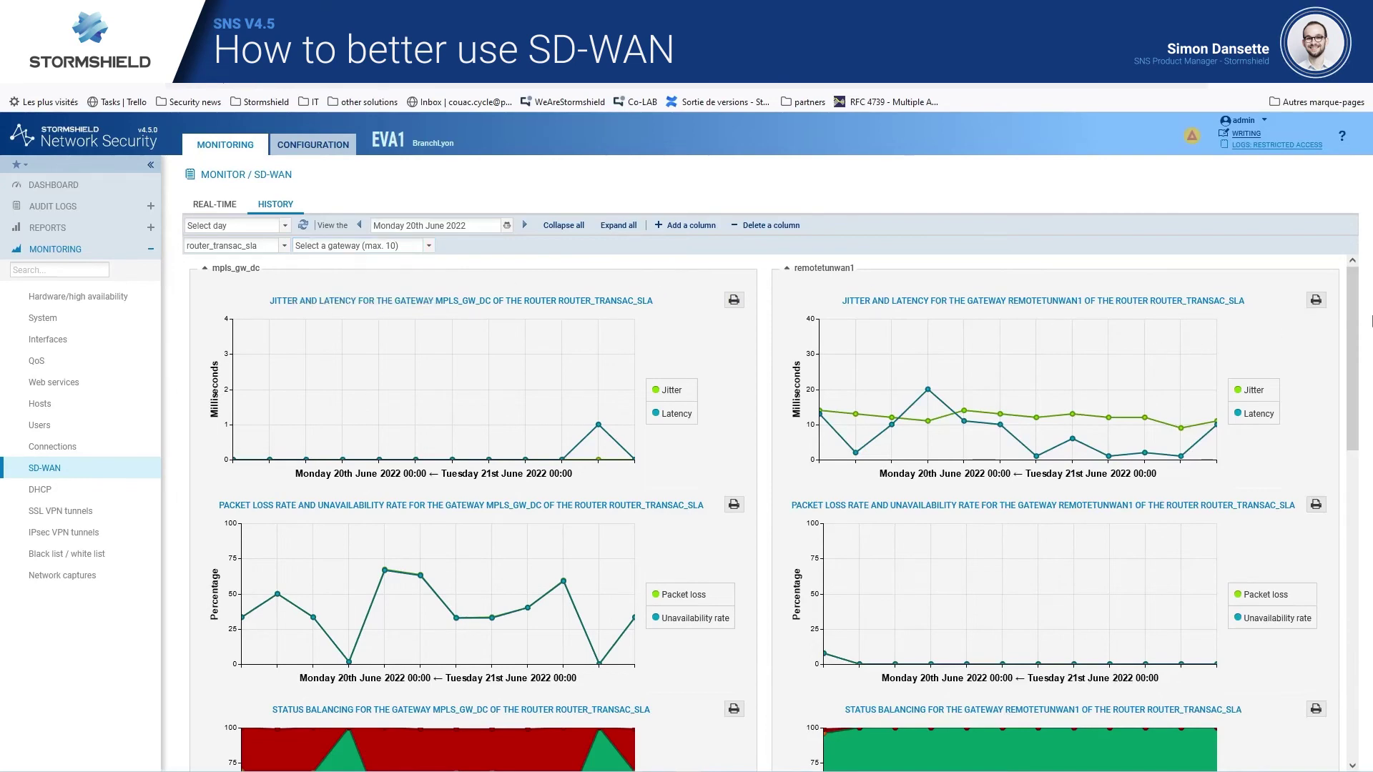
{"action": "left_click_drag", "start_coordinate": [1357, 326], "coordinate": [1368, 641]}
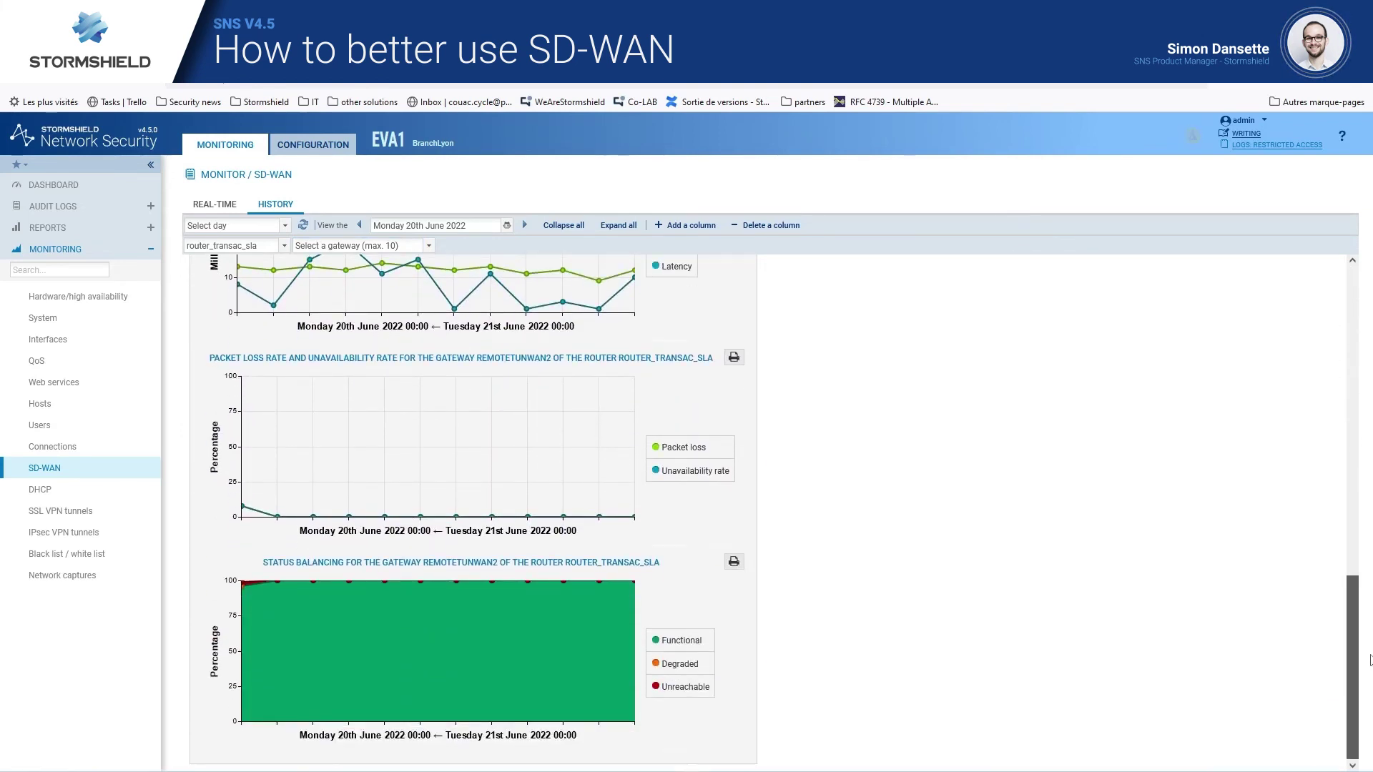
{"action": "mouse_move", "coordinate": [1367, 659]}
{"action": "left_mouse_down"}
{"action": "mouse_move", "coordinate": [1366, 576]}
{"action": "mouse_move", "coordinate": [1357, 651]}
{"action": "left_mouse_up"}
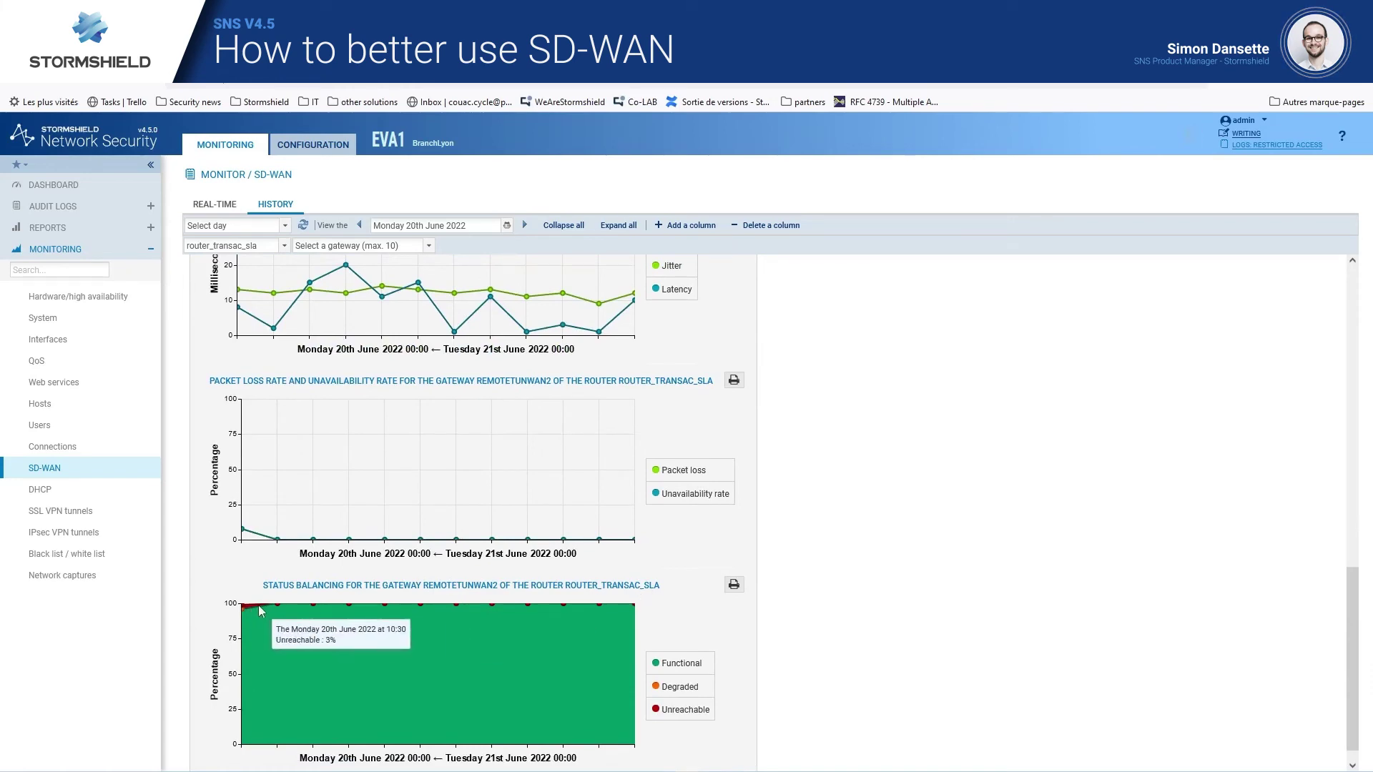
{"action": "scroll", "coordinate": [1307, 404], "scroll_direction": "up", "scroll_amount": 10}
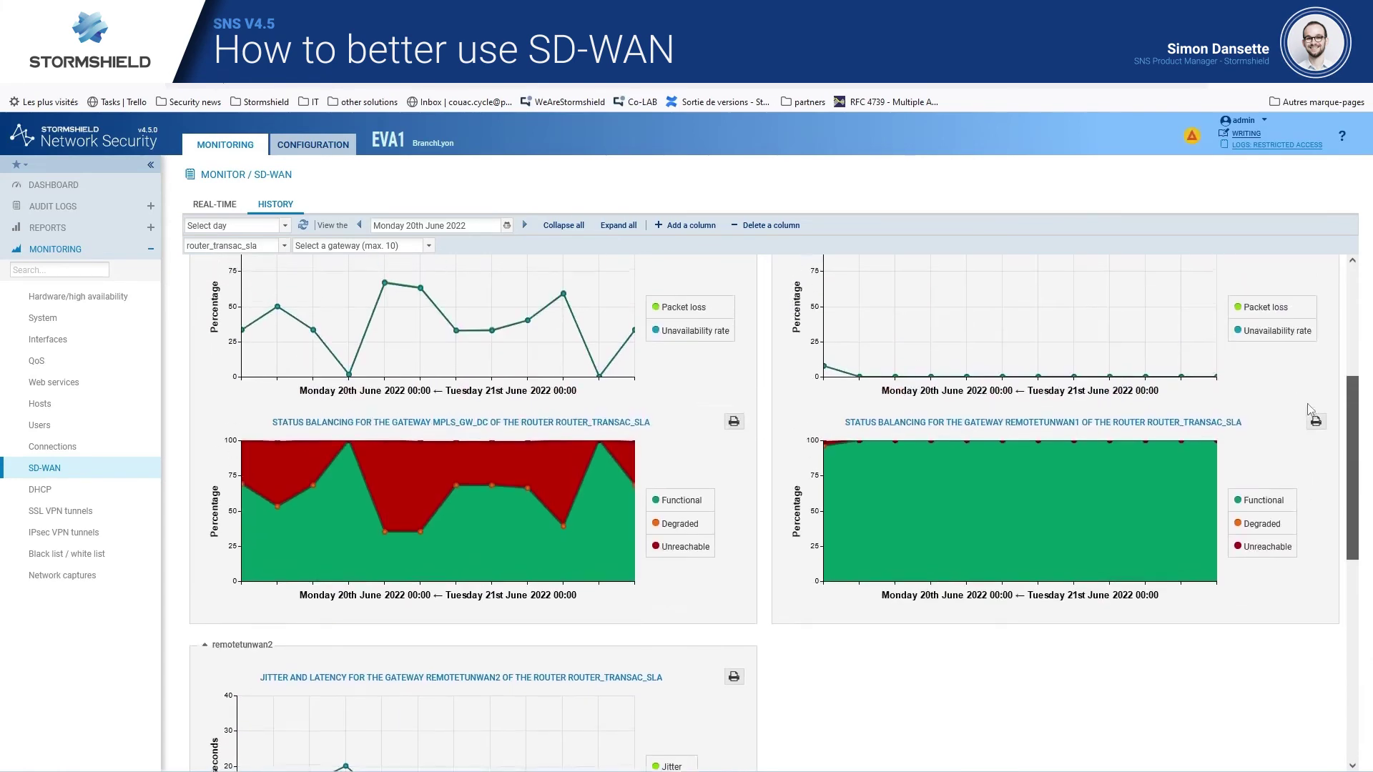
{"action": "scroll", "coordinate": [1287, 329], "scroll_direction": "up", "scroll_amount": 1}
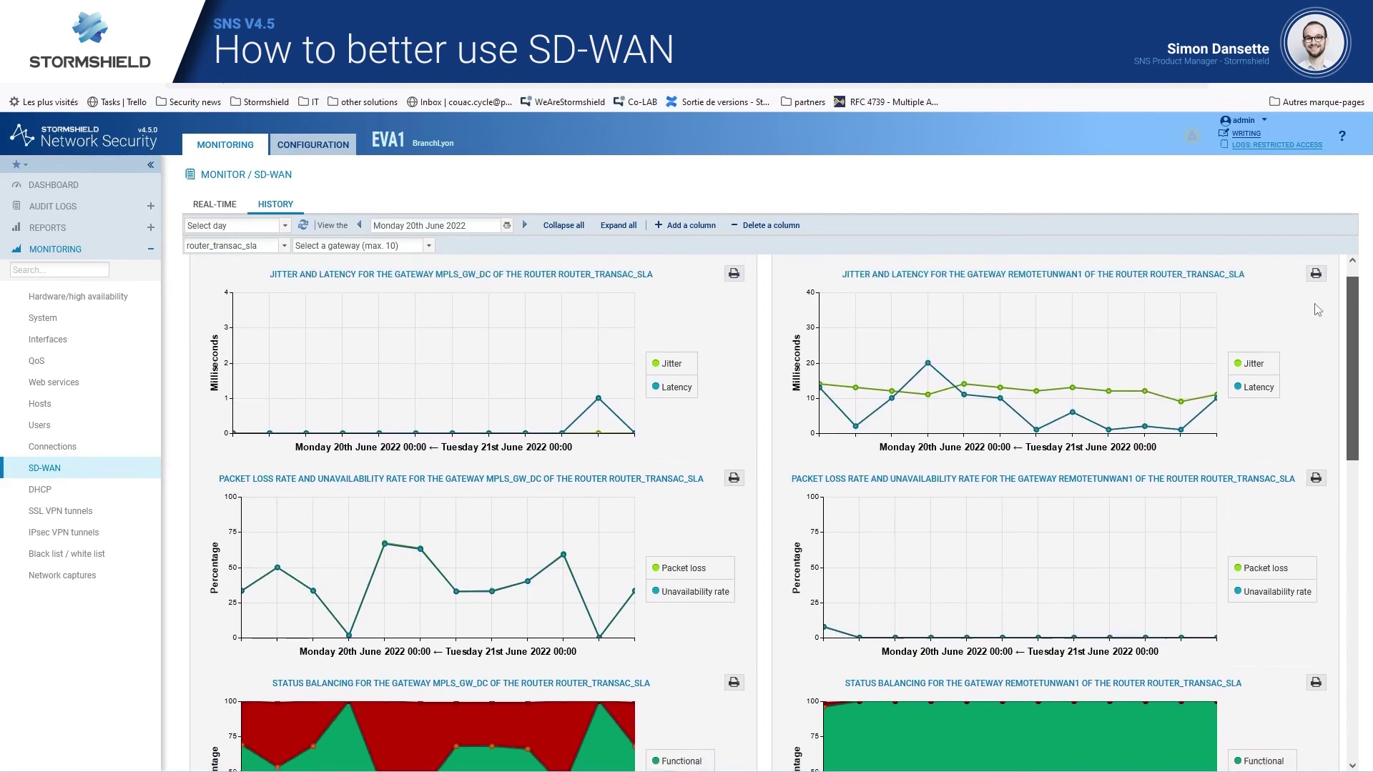
{"action": "scroll", "coordinate": [1361, 324], "scroll_direction": "up", "scroll_amount": 1}
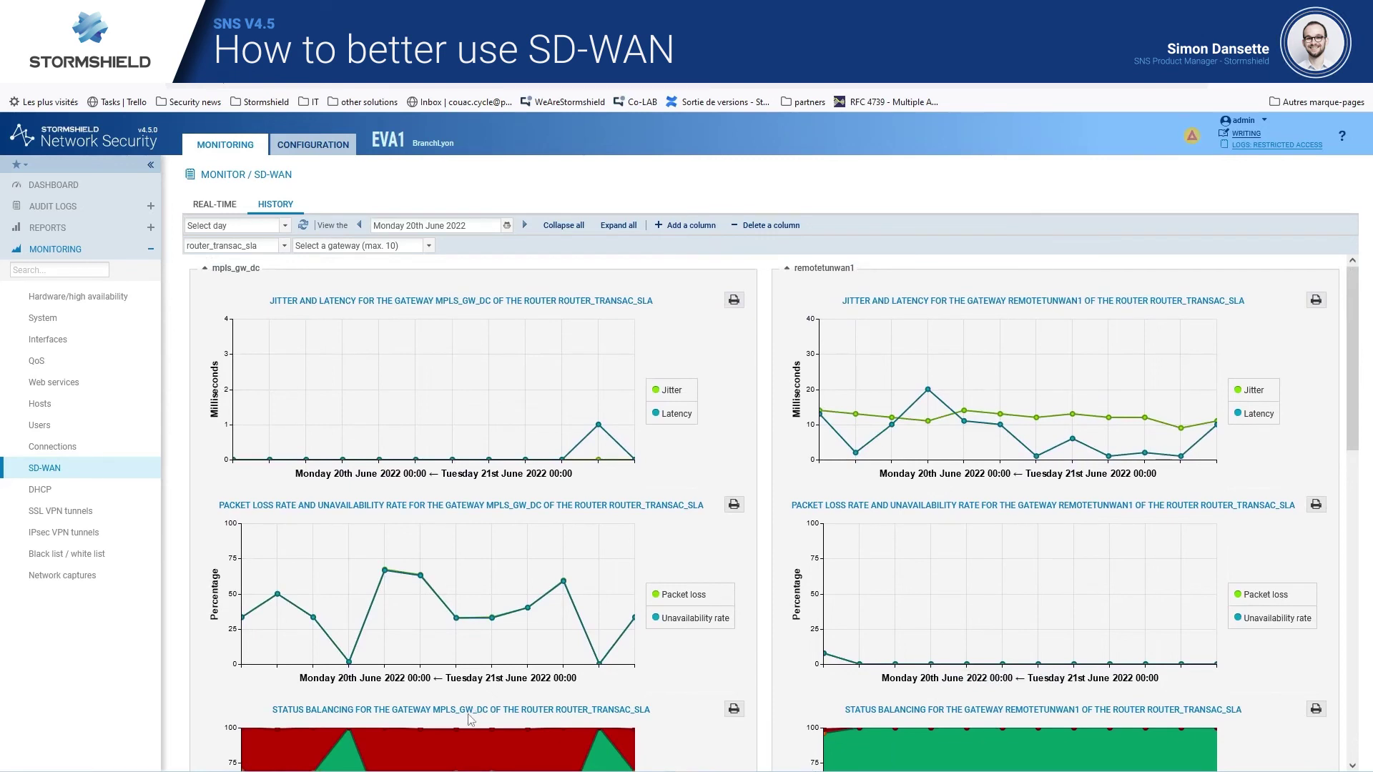
{"action": "mouse_move", "coordinate": [460, 753]}
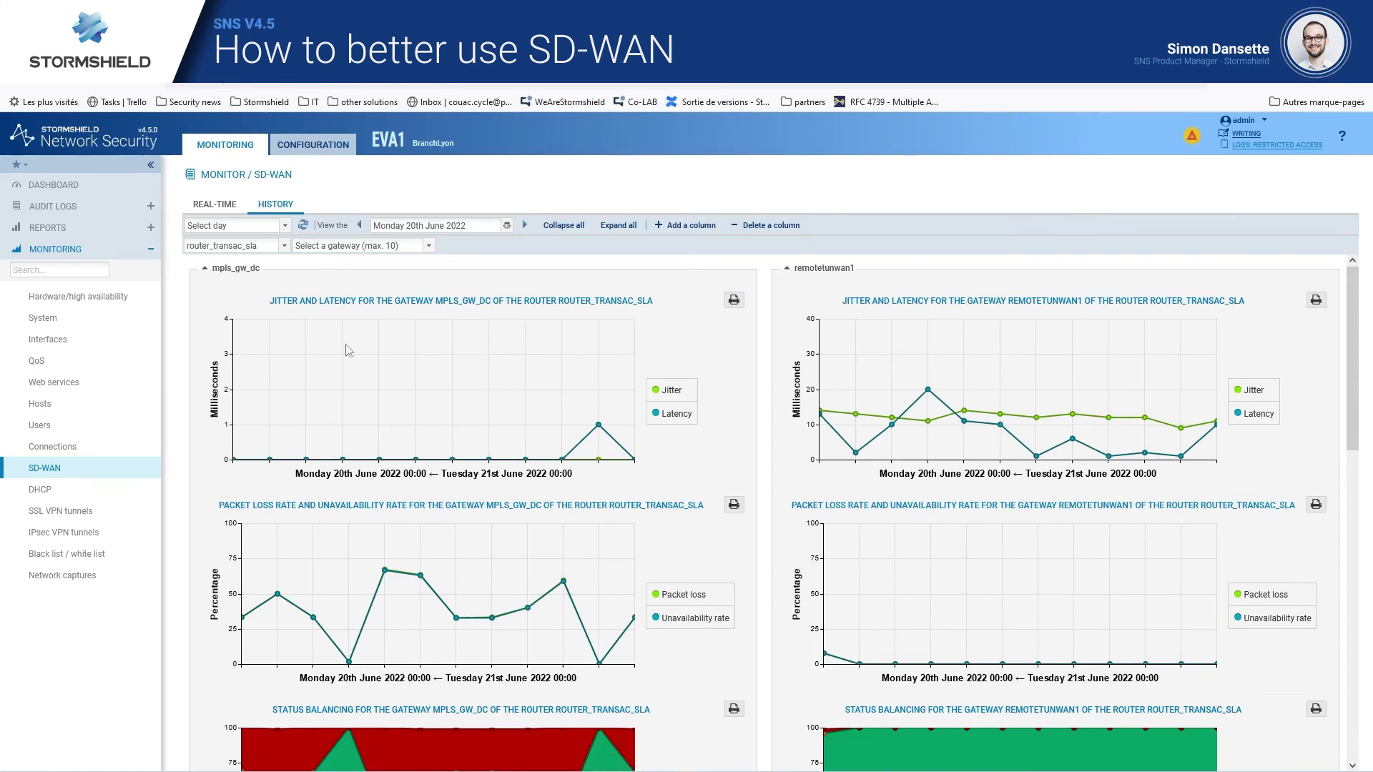
Open the system events audit log and review the router gateway messages from the last hour.
{"action": "left_click", "coordinate": [60, 207]}
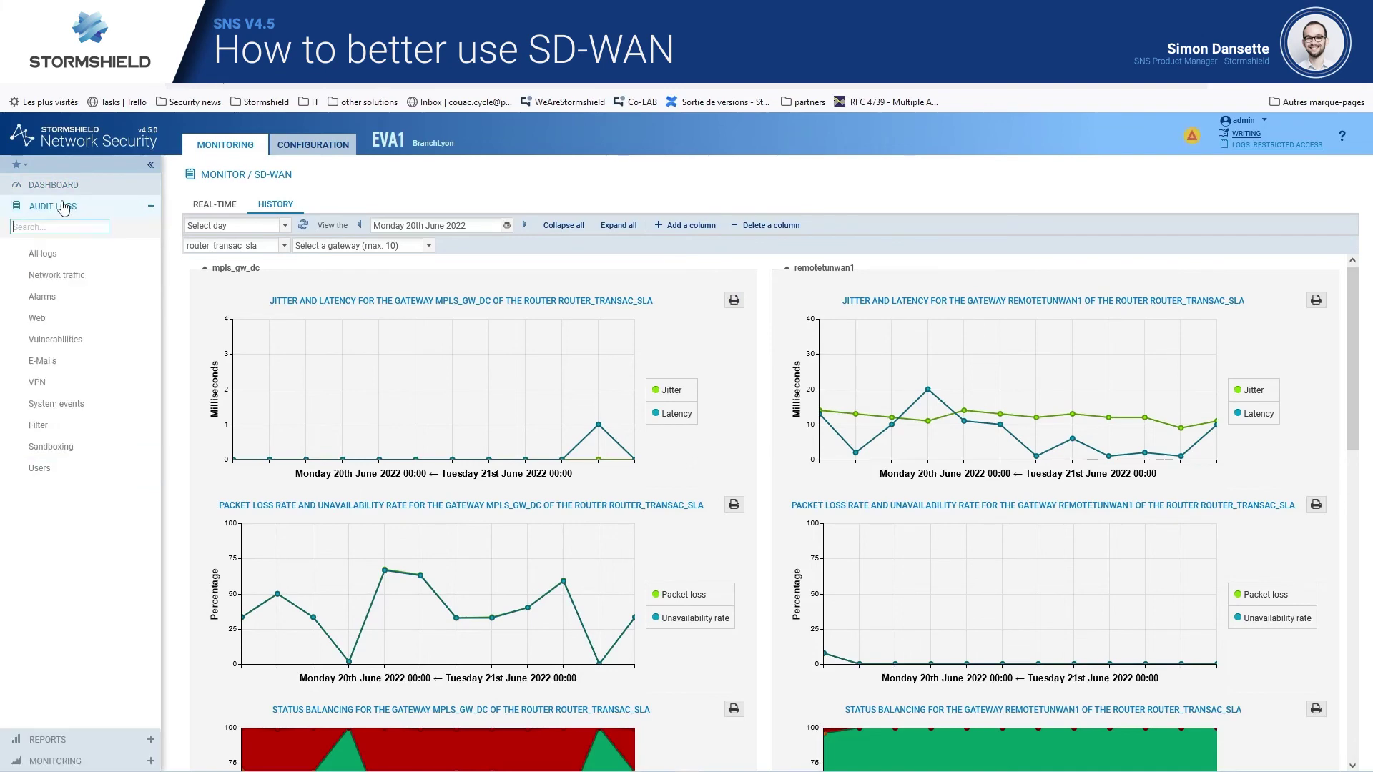
{"action": "left_click", "coordinate": [54, 406]}
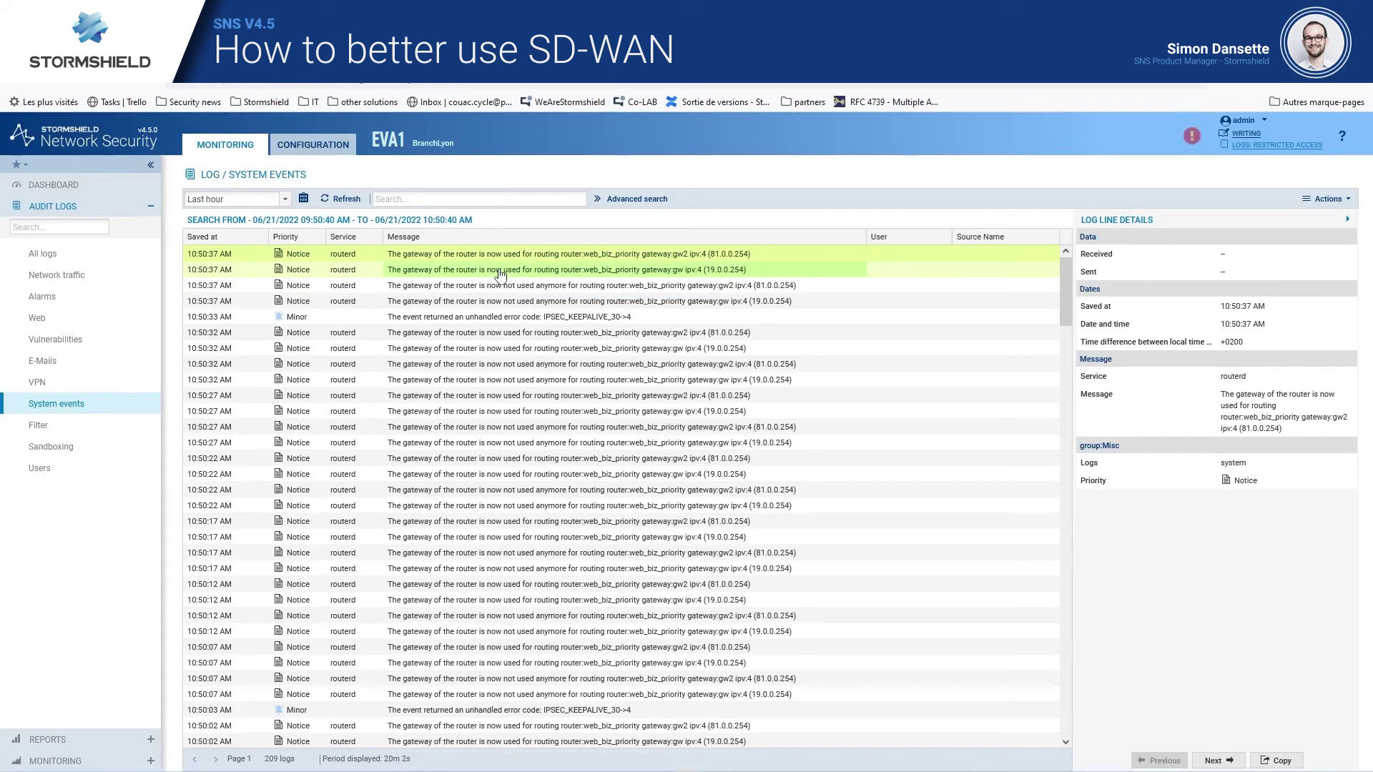
{"action": "left_click", "coordinate": [68, 740]}
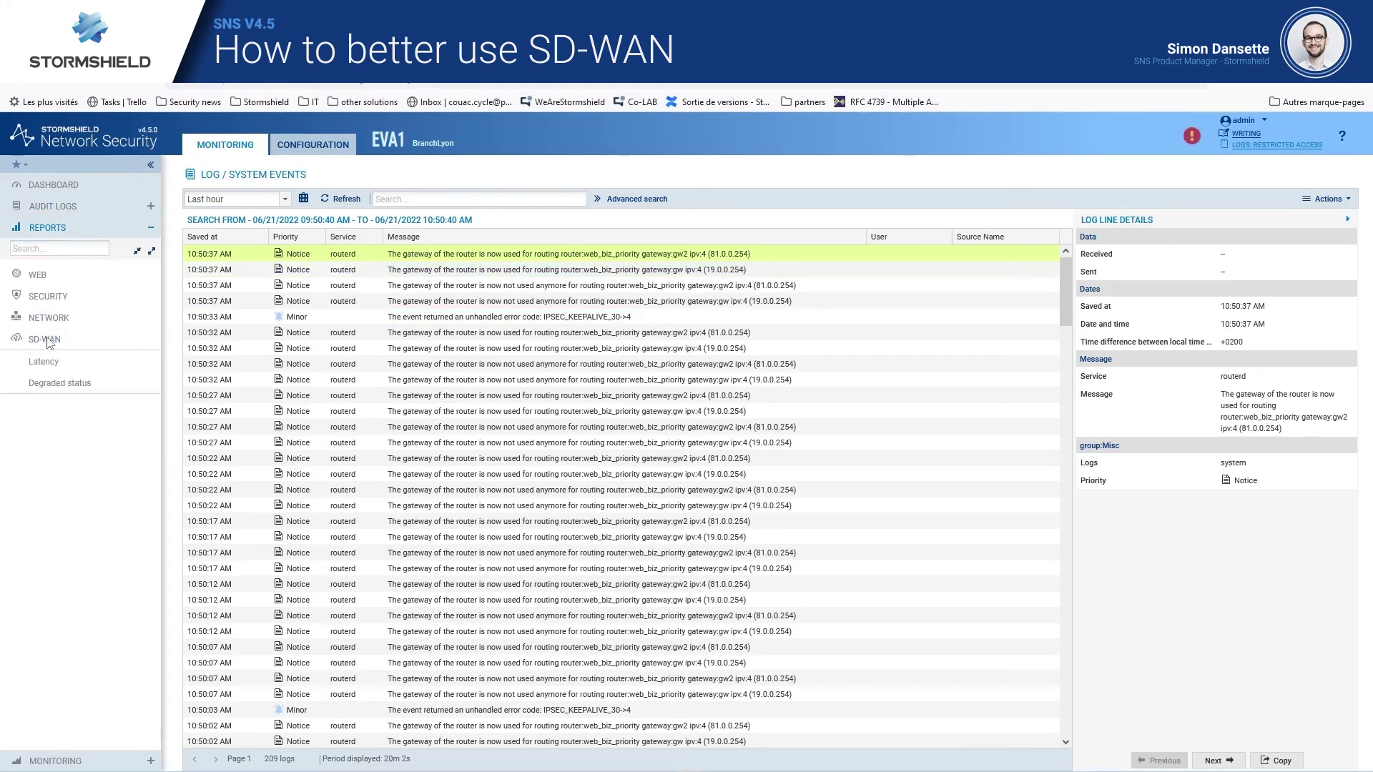
{"action": "left_click", "coordinate": [64, 207]}
View the SD-WAN latency report, and examine the routers and gateways in the degraded status report for the last hour.
{"action": "left_click", "coordinate": [54, 740]}
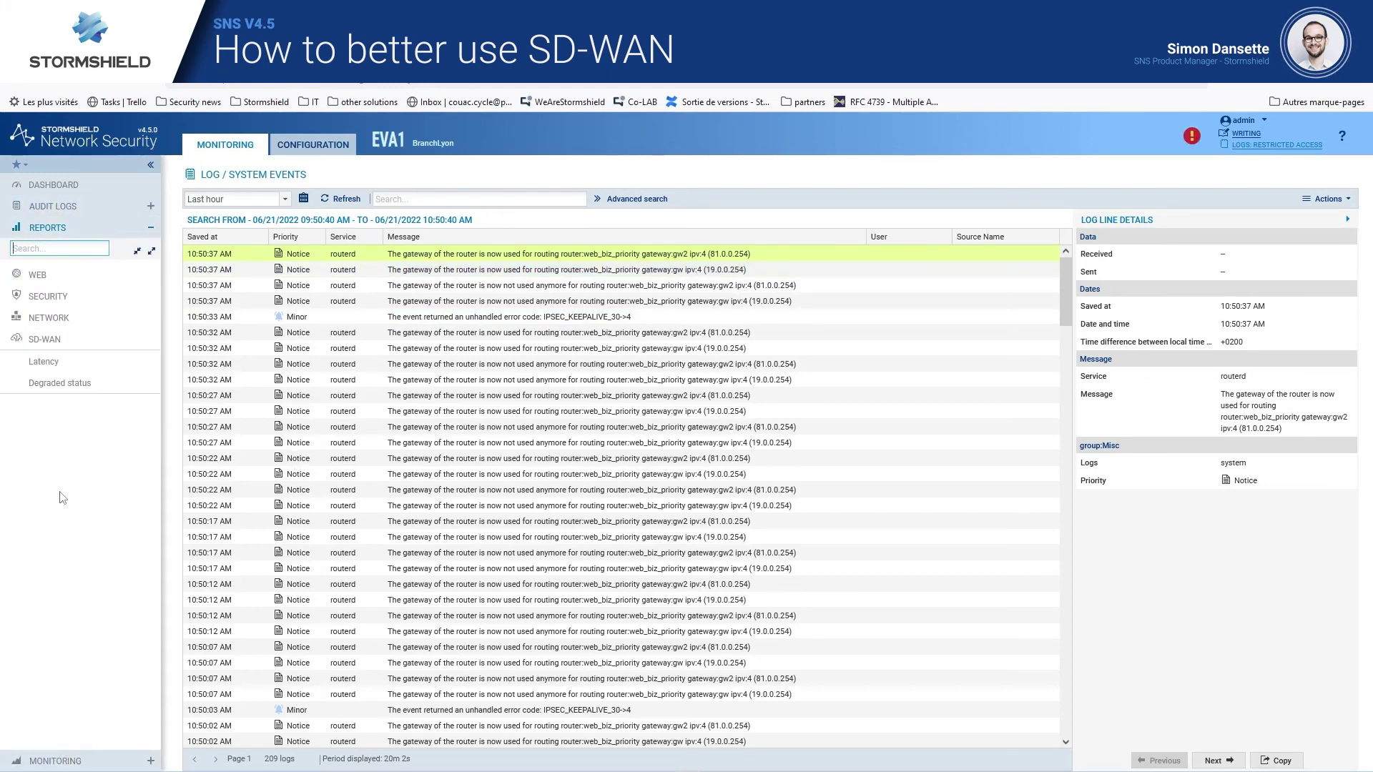
{"action": "left_click", "coordinate": [57, 366]}
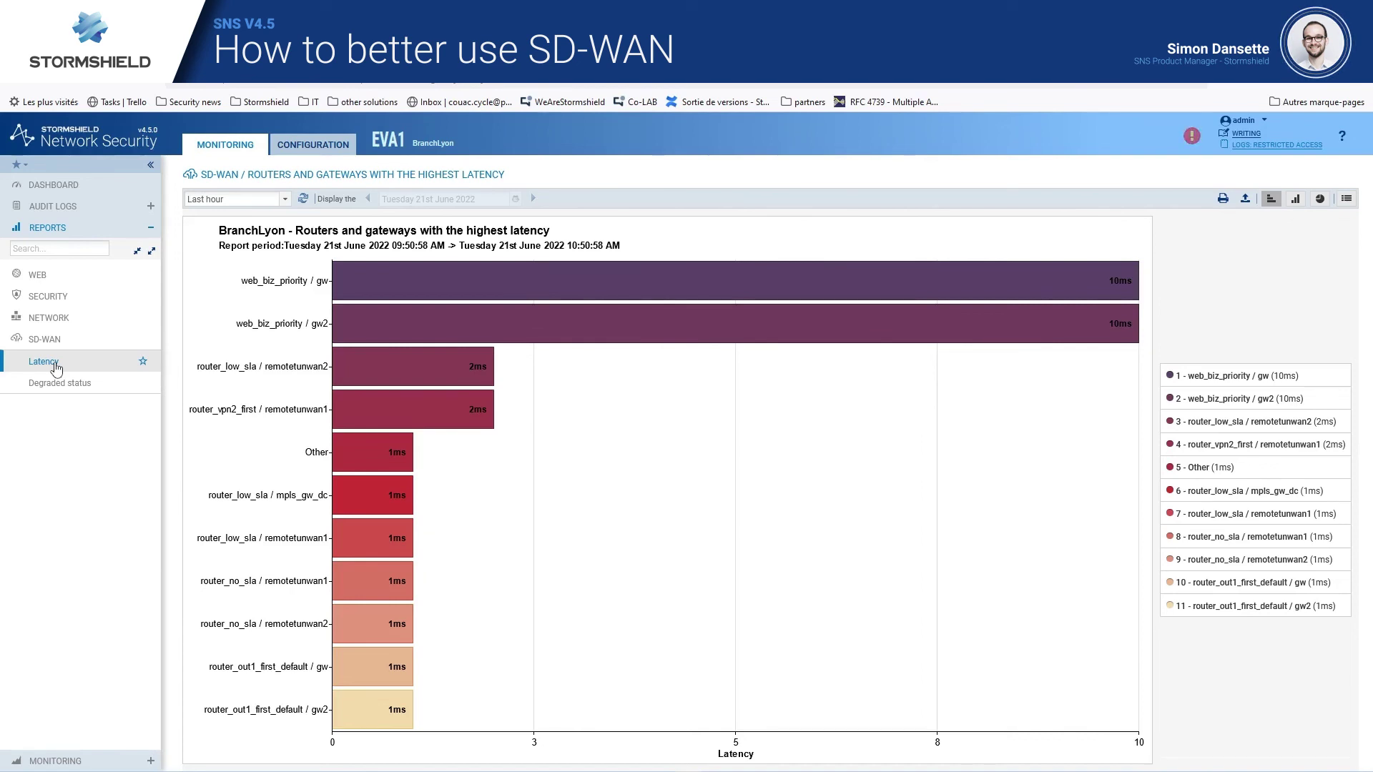
{"action": "left_click", "coordinate": [74, 386]}
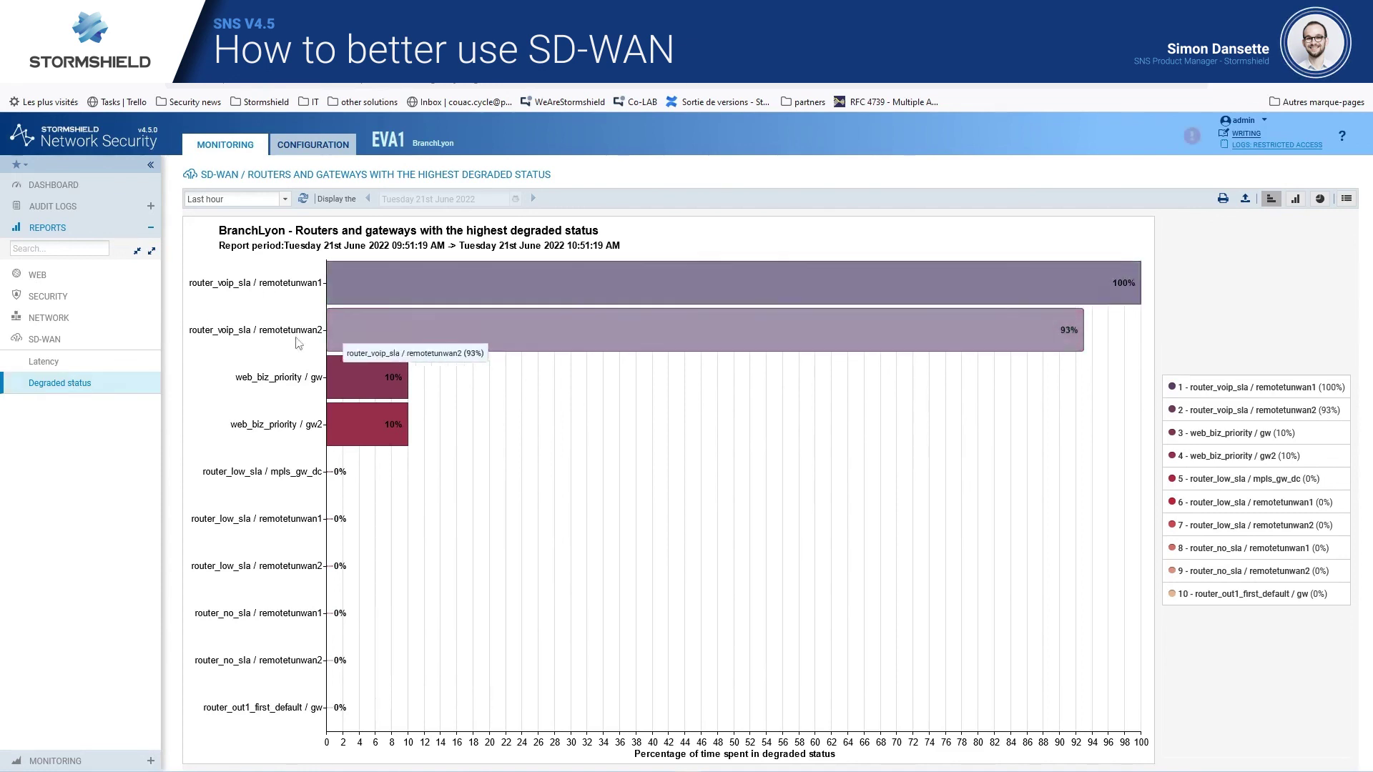
{"action": "mouse_move", "coordinate": [399, 319]}
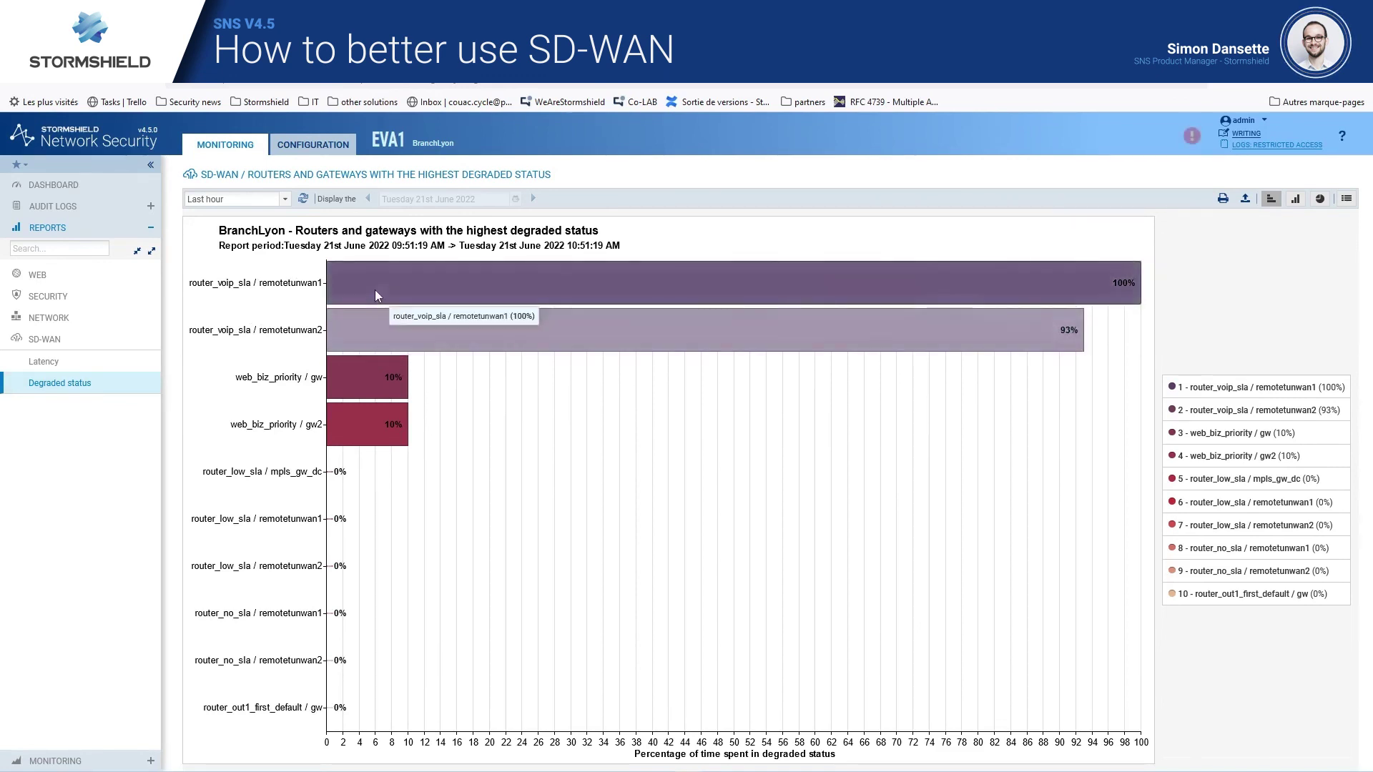